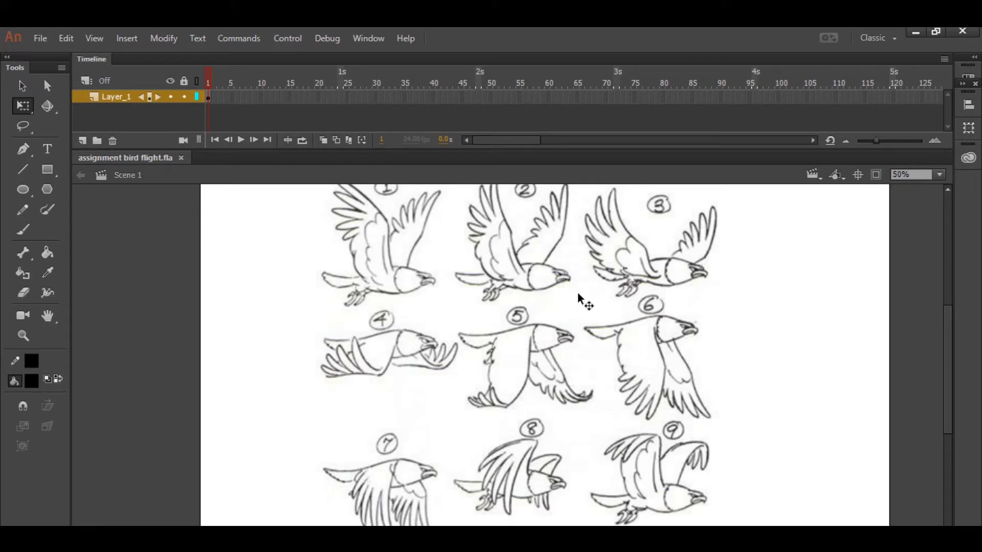
Lock the layer holding the bird reference sheet, add a new layer above it and select its first frame.
left_click(185, 97)
left_click(83, 141)
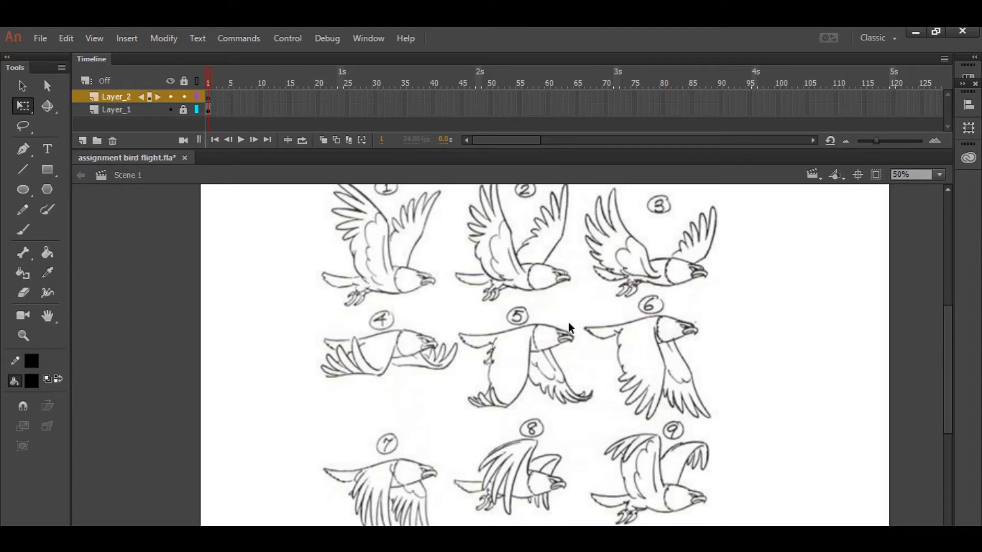
scroll(569, 324, "up", 1)
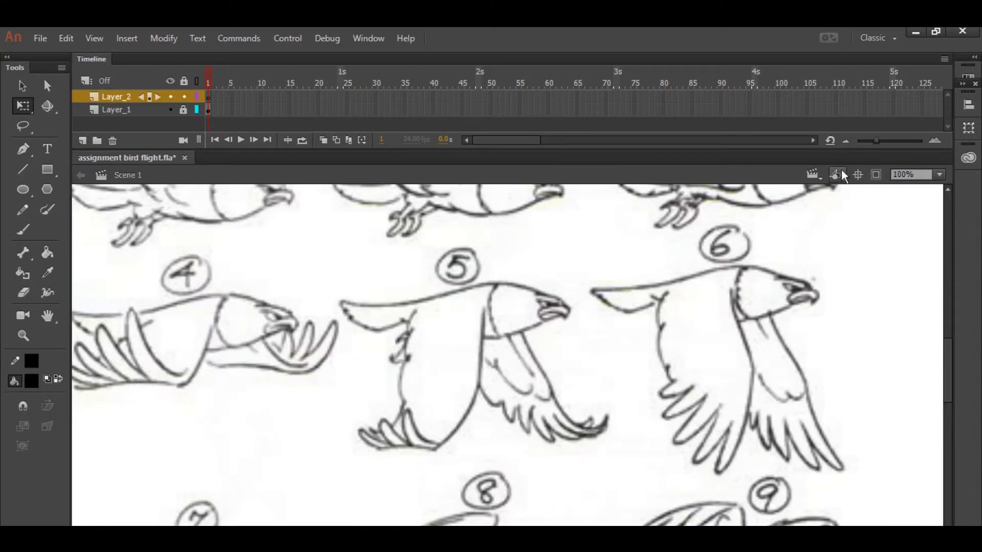
left_click(889, 142)
left_click_drag(410, 256, 686, 412)
left_click(149, 114)
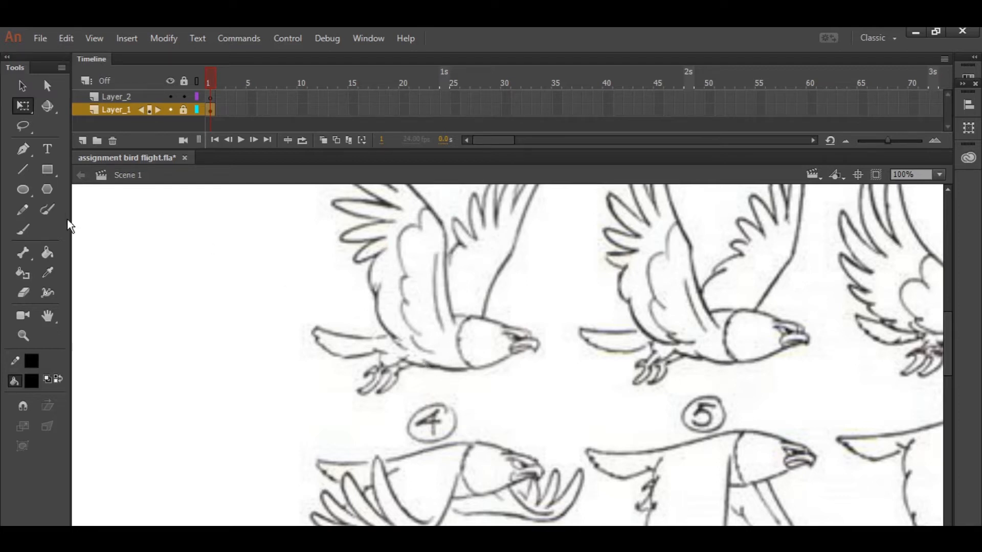
left_click(210, 99)
Trace the far wing of bird 1 with straight lines, zigzagging between the feather tips and notches.
left_click_drag(501, 305, 516, 362)
key("ctrl+=")
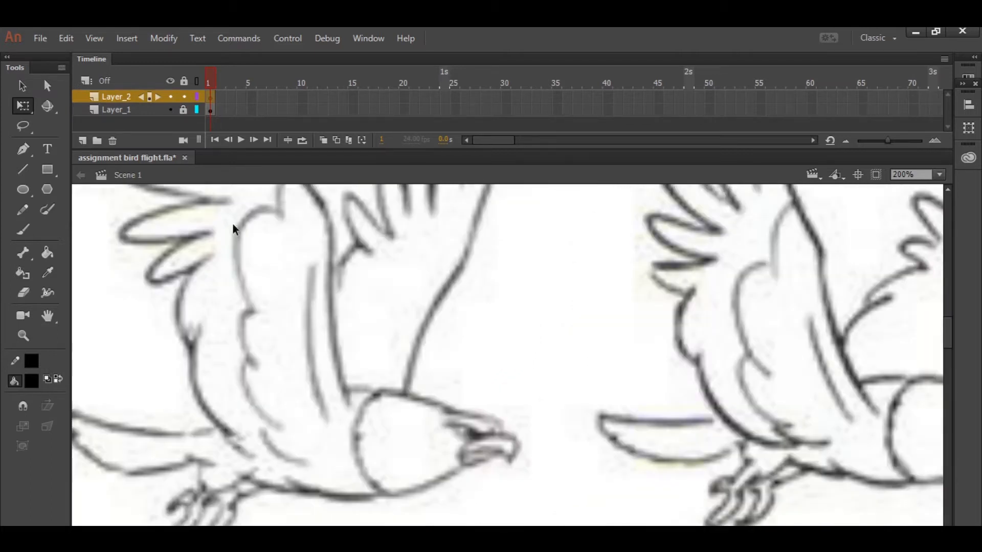
double_click(97, 60)
left_click_drag(404, 250, 500, 292)
left_click(20, 172)
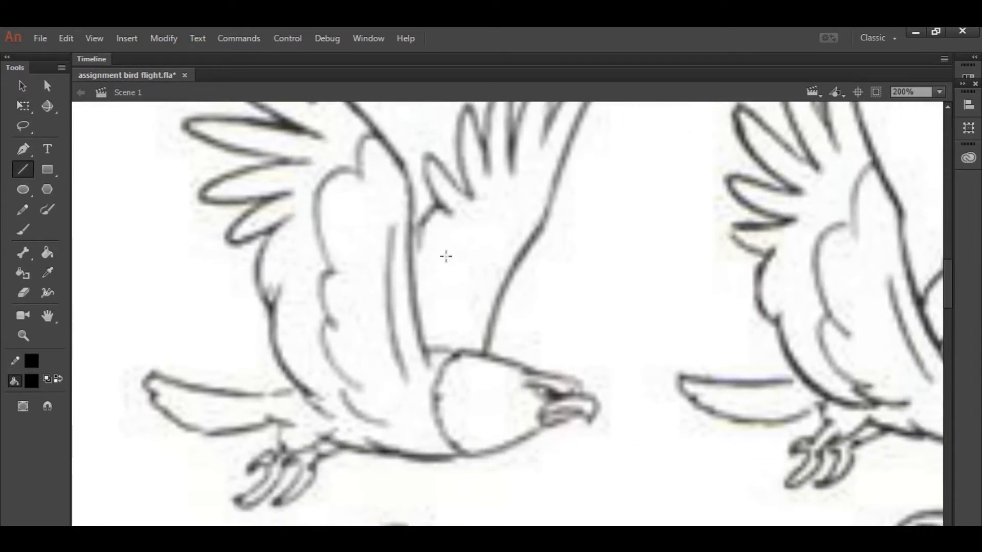
mouse_move(487, 359)
left_mouse_down()
mouse_move(543, 225)
mouse_move(544, 307)
mouse_move(590, 144)
left_mouse_up()
mouse_move(589, 144)
left_mouse_down()
mouse_move(521, 255)
mouse_move(530, 159)
mouse_move(491, 279)
mouse_move(483, 175)
mouse_move(467, 288)
mouse_move(440, 201)
mouse_move(450, 314)
mouse_move(398, 244)
mouse_move(416, 339)
mouse_move(430, 330)
left_mouse_up()
Bend the lines of the far wing's outermost feather and outer edge to match the sketch.
key("v")
left_click_drag(540, 227, 542, 192)
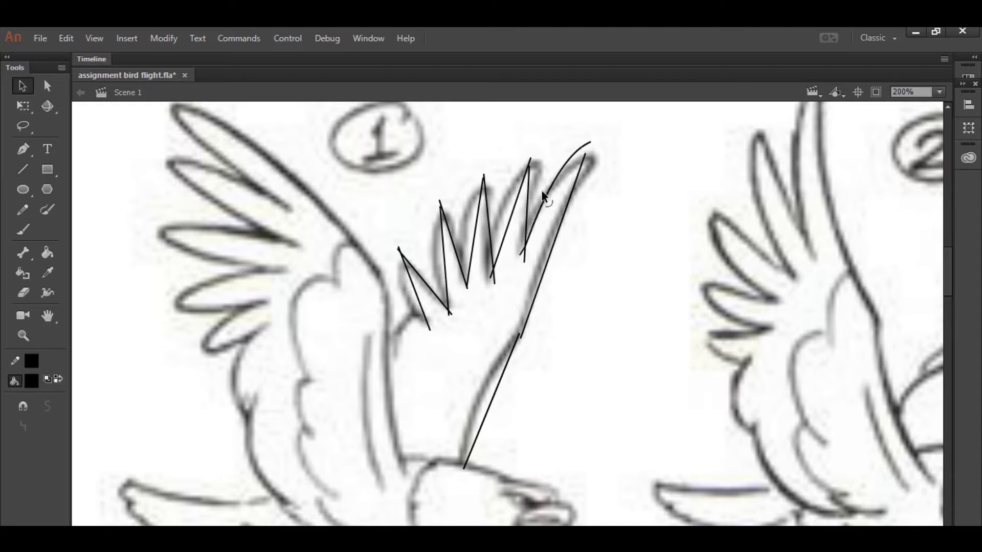
left_click_drag(585, 154, 594, 152)
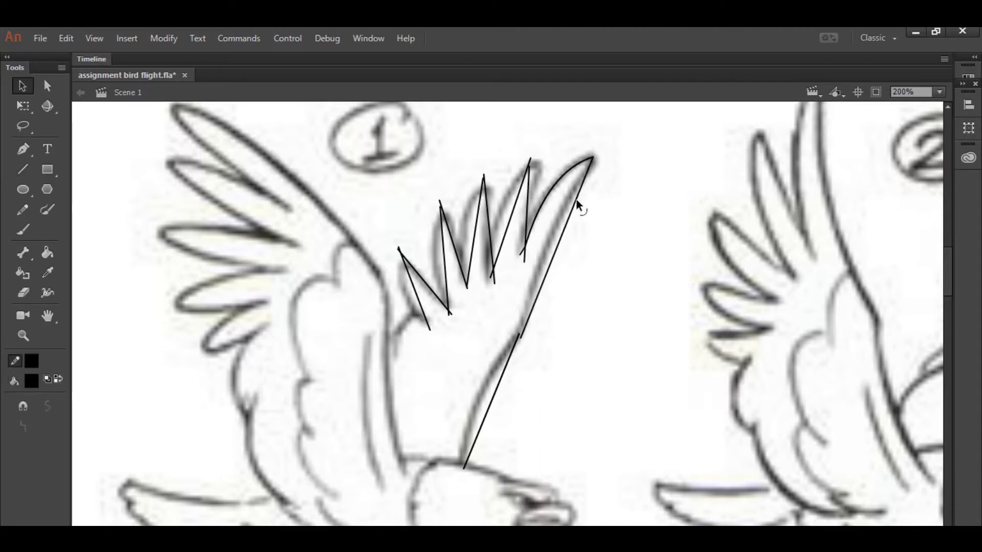
left_click_drag(572, 204, 559, 208)
left_click_drag(520, 333, 504, 348)
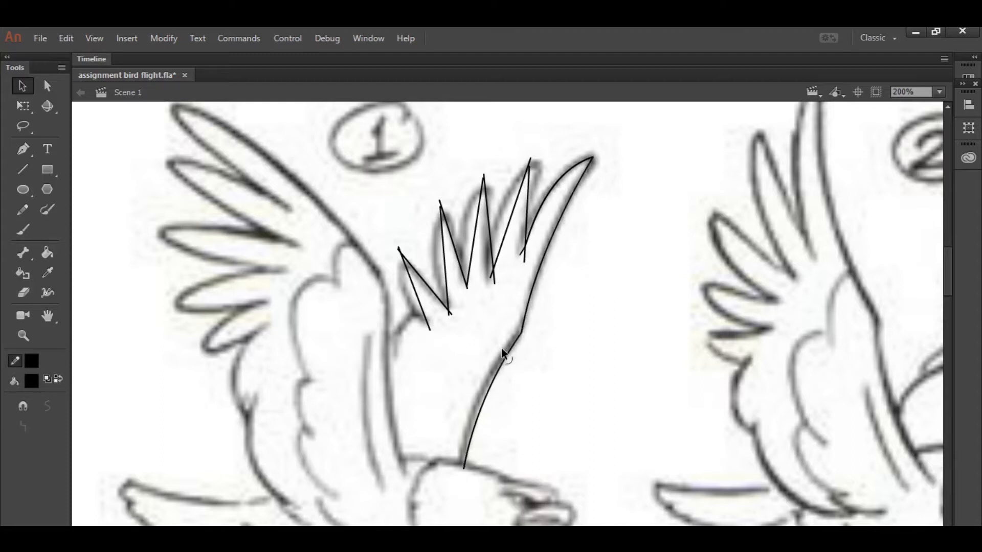
Curve the far wing's two innermost feathers to fit the sketch and delete the stray line end between them.
left_click_drag(418, 305, 404, 300)
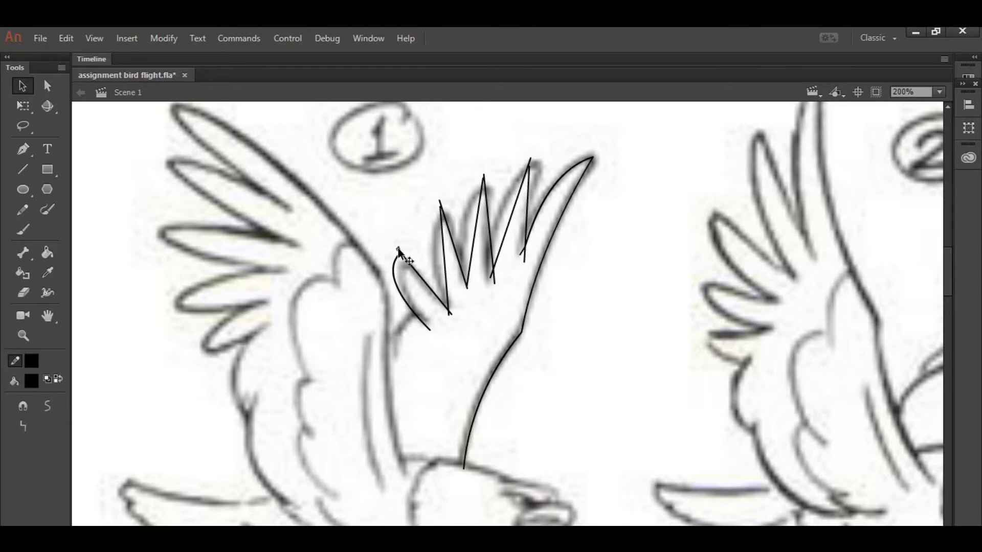
left_click_drag(399, 250, 406, 257)
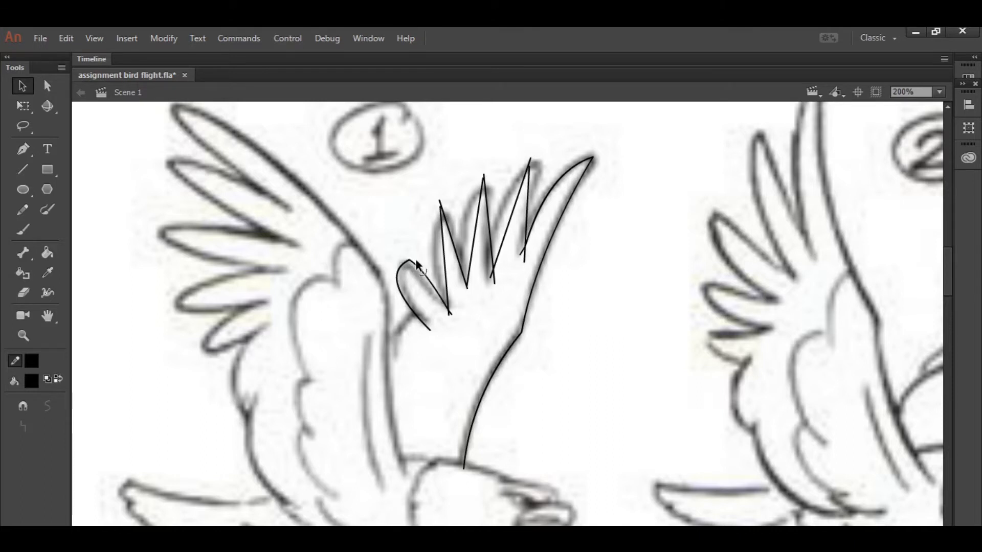
left_click(452, 313)
key("Delete")
left_click_drag(446, 279, 438, 274)
mouse_move(443, 215)
left_mouse_down()
mouse_move(440, 202)
mouse_move(450, 199)
mouse_move(441, 216)
left_mouse_up()
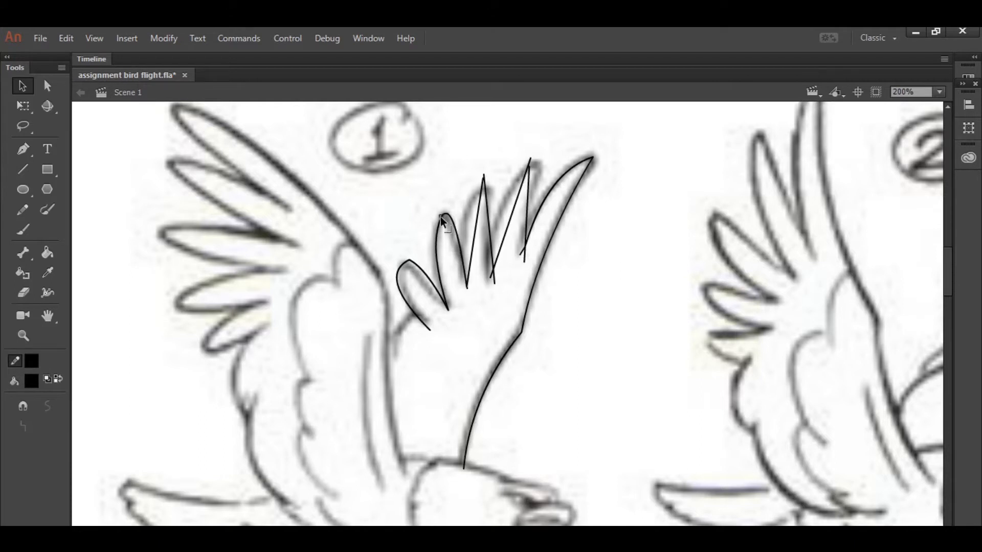
Shape the far wing's remaining two feathers into rounded curves and remove their overshooting line ends.
left_click(484, 179)
key("Delete")
mouse_move(481, 203)
left_mouse_down()
mouse_move(469, 189)
mouse_move(495, 214)
left_mouse_up()
key("Delete")
left_click_drag(494, 268, 490, 283)
mouse_move(528, 170)
left_mouse_down()
mouse_move(528, 159)
mouse_move(532, 177)
mouse_move(536, 167)
left_mouse_up()
mouse_move(525, 260)
left_mouse_down()
mouse_move(524, 248)
mouse_move(521, 264)
mouse_move(489, 282)
left_mouse_up()
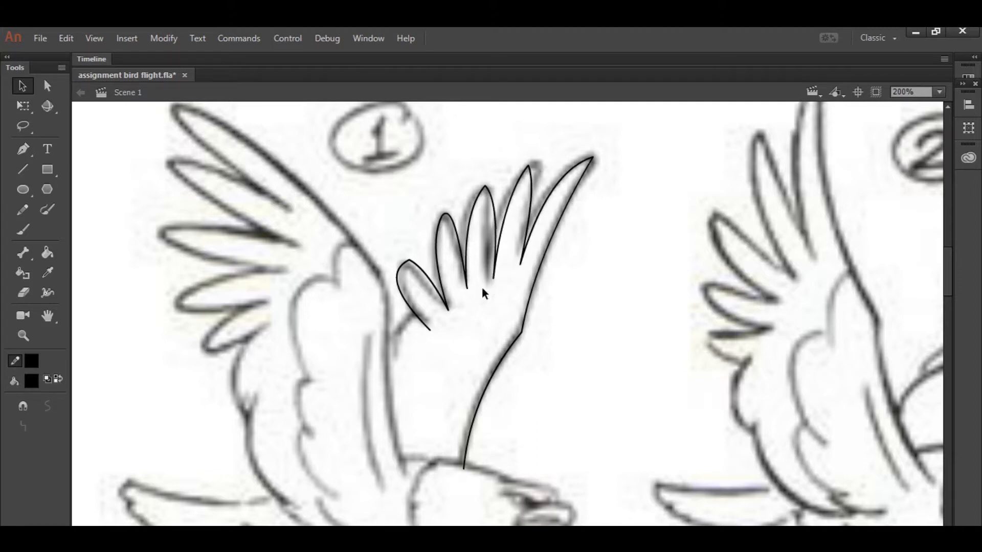
Refine the innermost feather's tip and add the curved inner edge of the far wing below it.
left_click_drag(409, 260, 407, 263)
mouse_move(430, 330)
left_mouse_down()
mouse_move(416, 319)
mouse_move(394, 351)
mouse_move(404, 327)
left_mouse_up()
key("n")
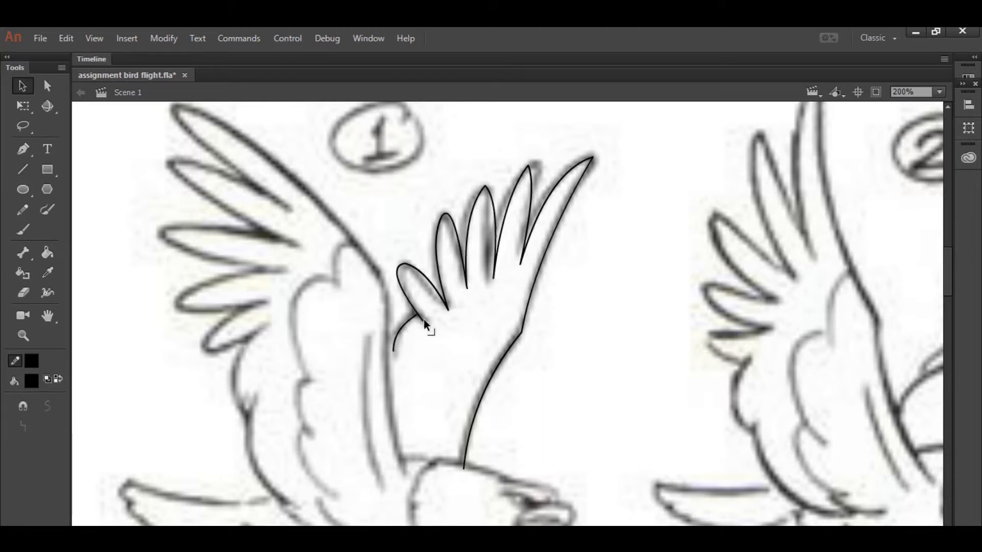
Outline bird 1's near wing with straight lines along the leading edge, the feather tips and the rear edge.
scroll(436, 351, "left", 2)
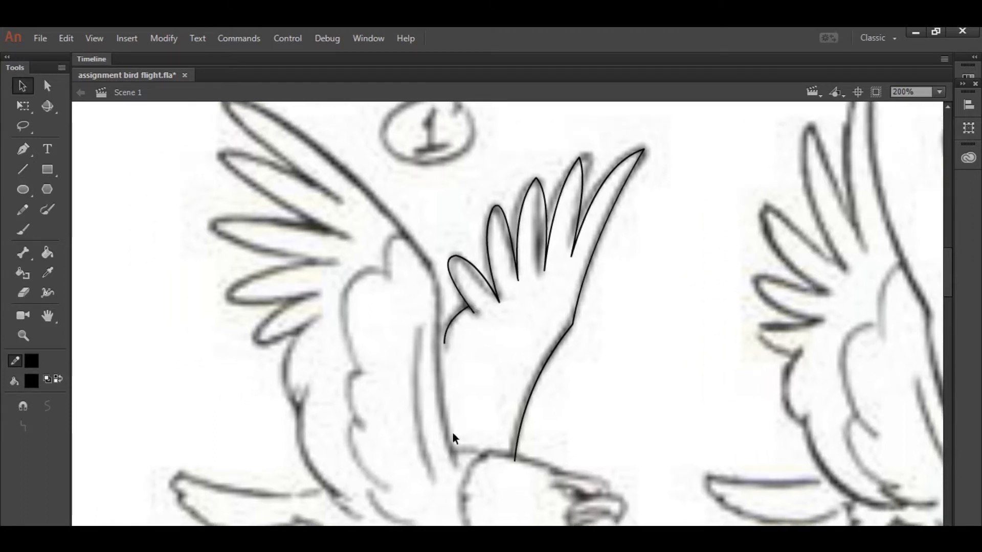
key("n")
left_click_drag(453, 464, 431, 274)
scroll(431, 274, "up", 1)
left_click_drag(439, 315, 232, 121)
mouse_move(228, 122)
left_mouse_down()
mouse_move(332, 227)
mouse_move(208, 188)
mouse_move(354, 268)
mouse_move(206, 260)
mouse_move(342, 294)
mouse_move(224, 330)
mouse_move(327, 320)
mouse_move(254, 371)
left_mouse_up()
left_click_drag(254, 371, 334, 349)
key("space")
left_click_drag(342, 374, 365, 298)
mouse_move(346, 268)
left_mouse_down()
mouse_move(317, 376)
mouse_move(378, 457)
mouse_move(350, 450)
left_mouse_up()
Curve the near wing's rear edge and lowest feather to the sketch and delete the stray ends where they meet.
key("v")
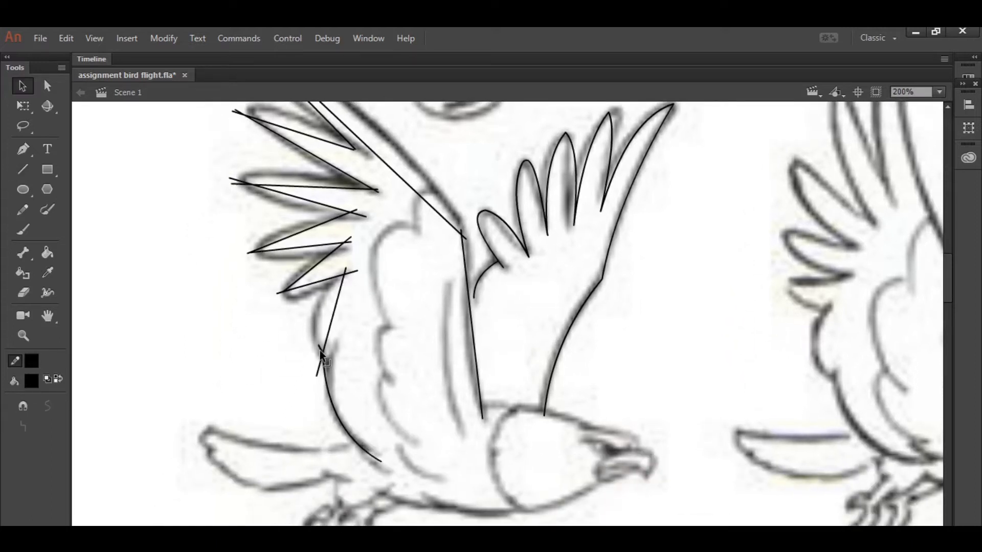
left_click_drag(319, 361, 311, 335)
left_click_drag(300, 287, 294, 295)
left_click(345, 270)
key("Delete")
left_click(354, 272)
key("Delete")
Remove the stray ends beside the near wing's second-lowest feather and bend its edges to match the sketch.
left_click(350, 242)
key("Delete")
left_click(350, 237)
key("Delete")
left_click_drag(309, 229, 304, 218)
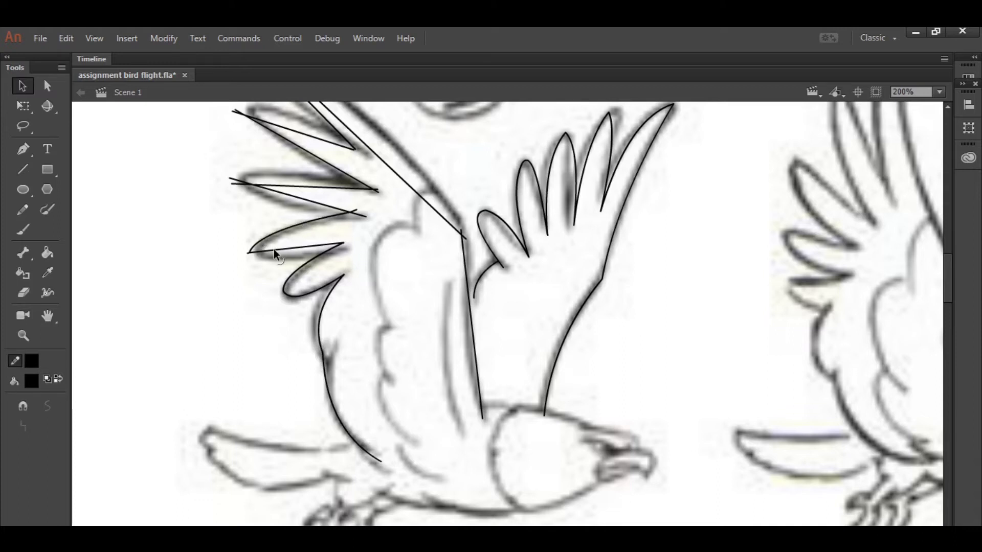
left_click_drag(283, 250, 269, 260)
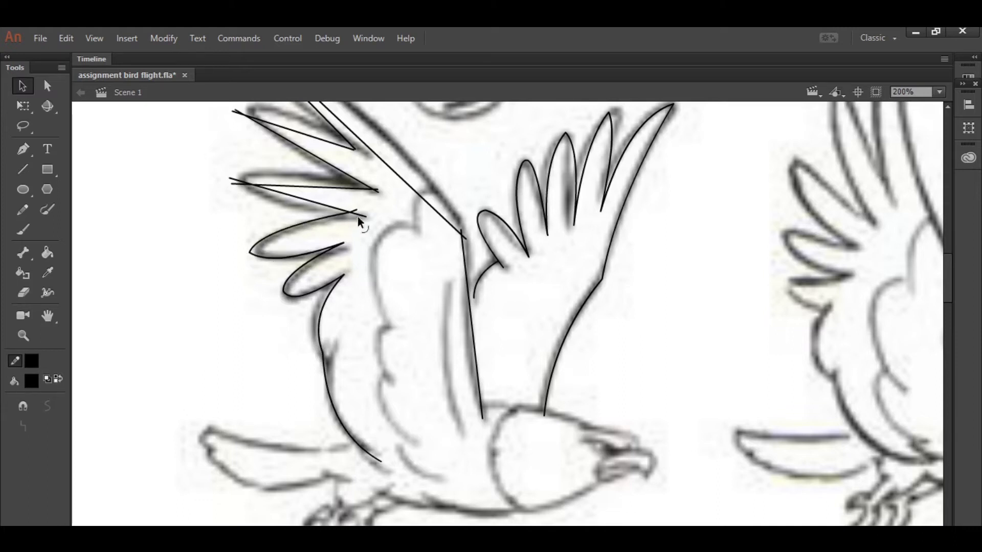
Curve the near wing's leading edge and its three upper feathers, aligning their tips with the sketch.
left_click_drag(354, 211, 367, 219)
left_click_drag(328, 188, 318, 176)
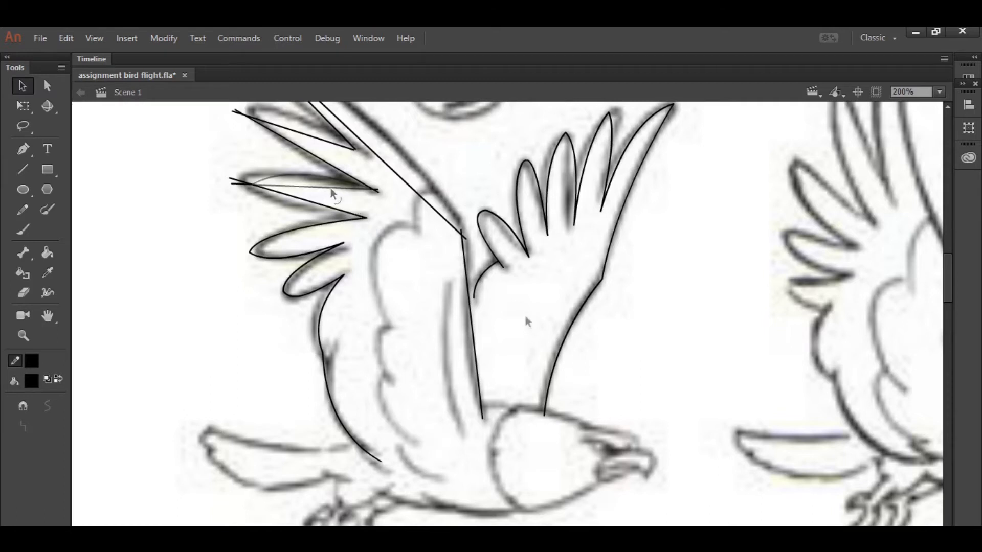
left_click_drag(513, 285, 570, 390)
mouse_move(482, 308)
left_mouse_down()
mouse_move(506, 283)
mouse_move(496, 296)
left_mouse_up()
left_click_drag(311, 149, 309, 165)
mouse_move(293, 217)
left_mouse_down()
mouse_move(316, 211)
mouse_move(319, 238)
mouse_move(315, 212)
left_mouse_up()
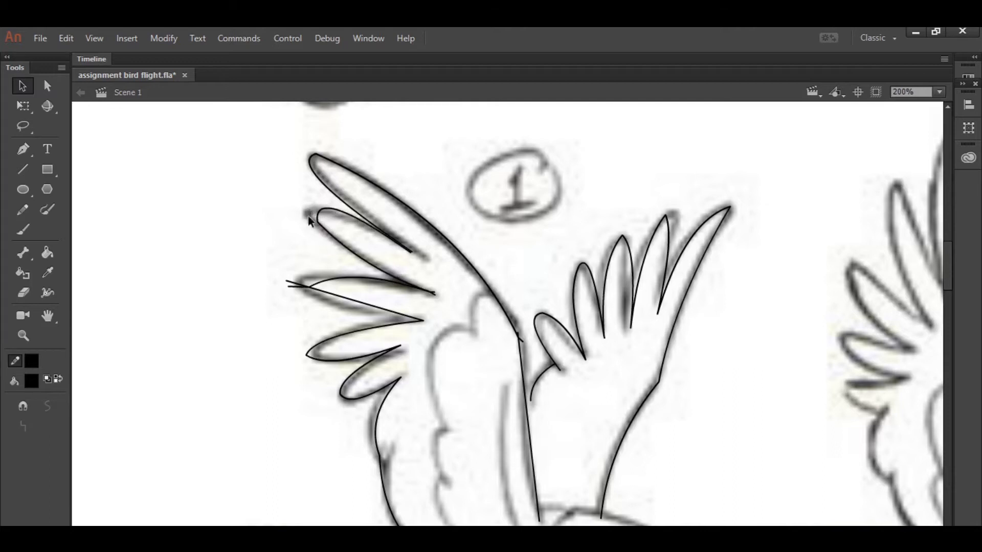
left_click_drag(313, 289, 294, 280)
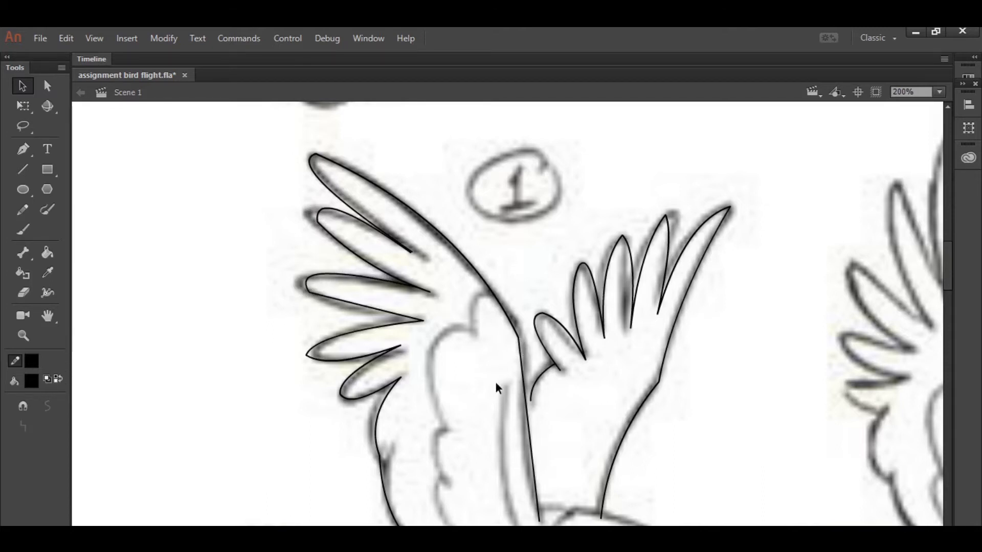
Trace the belly of bird 1 with a line curved from the leg to the underside of the head.
left_click_drag(481, 441, 466, 307)
scroll(465, 307, "down", 3)
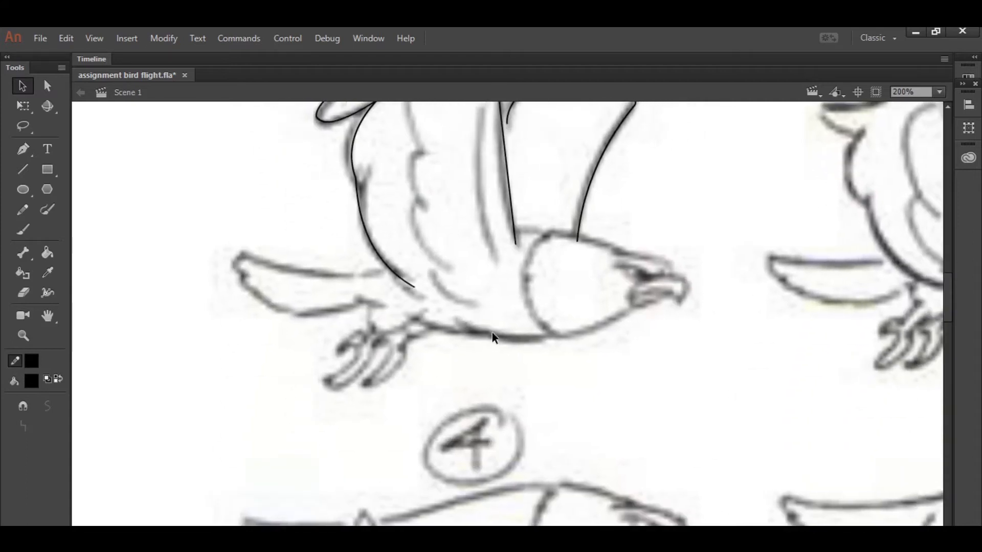
key("n")
mouse_move(416, 313)
left_mouse_down()
mouse_move(621, 328)
mouse_move(626, 312)
mouse_move(638, 312)
mouse_move(574, 343)
left_mouse_up()
key("v")
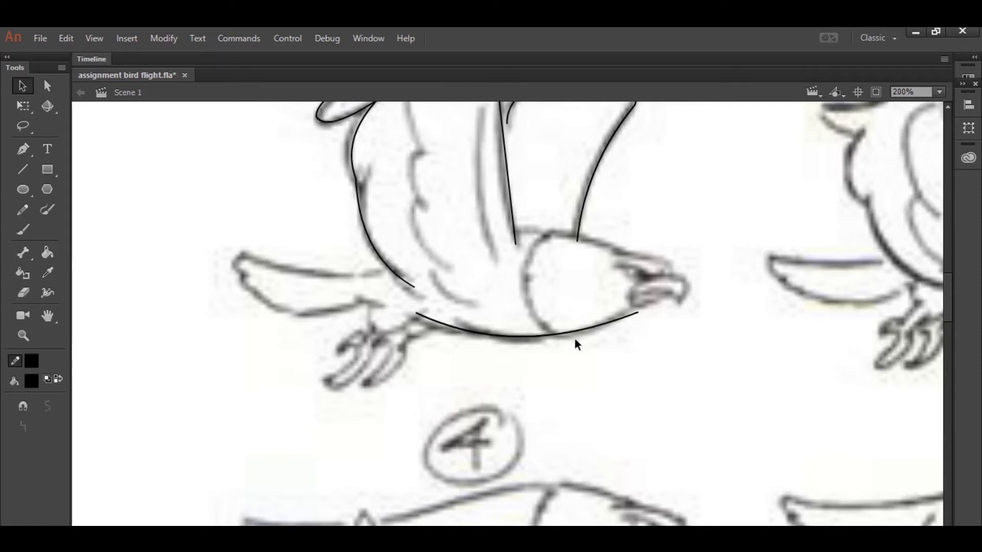
Trace the top of the head and the curved neck line joining it to the belly.
key("n")
left_click_drag(515, 234, 582, 238)
key("v")
key("ctrl+equal")
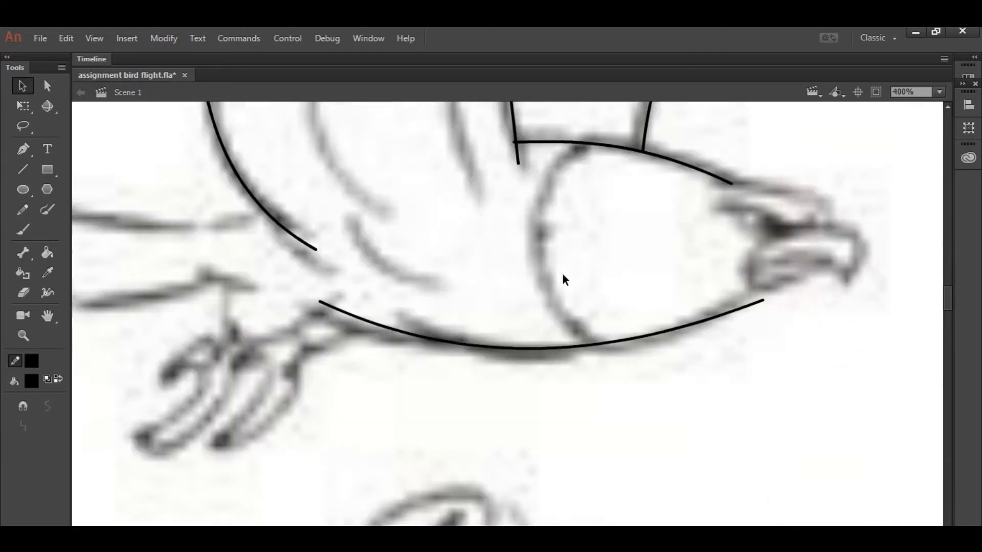
key("n")
mouse_move(583, 138)
left_mouse_down()
mouse_move(592, 350)
mouse_move(559, 313)
mouse_move(522, 315)
left_mouse_up()
key("v")
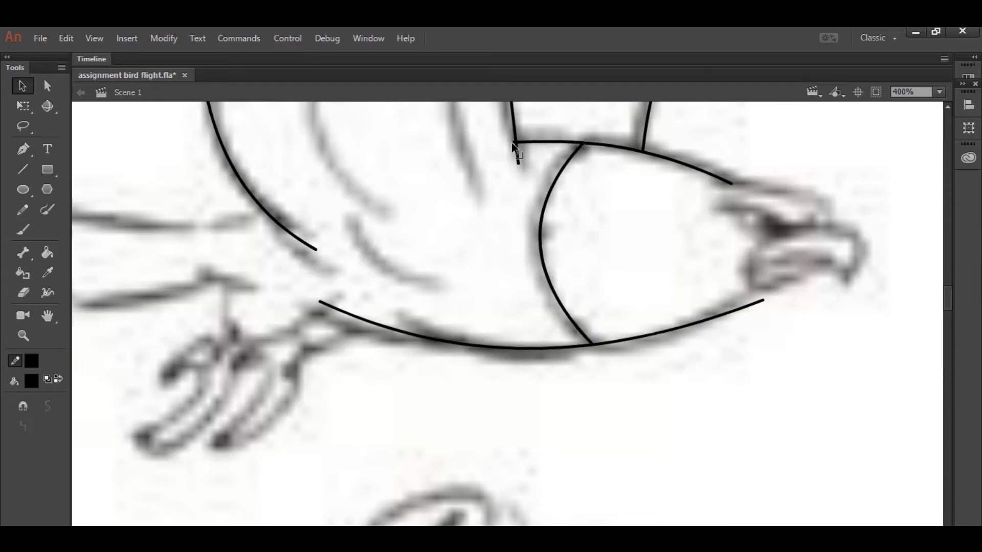
Draw straight lines along the tail's upper edge, tip and lower edge.
key("space")
left_click_drag(351, 262, 614, 287)
key("n")
left_click_drag(542, 242, 217, 213)
left_click_drag(231, 210, 264, 285)
left_click_drag(522, 292, 244, 282)
Bend the tail's lower edge, tip and upper edge into curves that follow the sketch.
key("v")
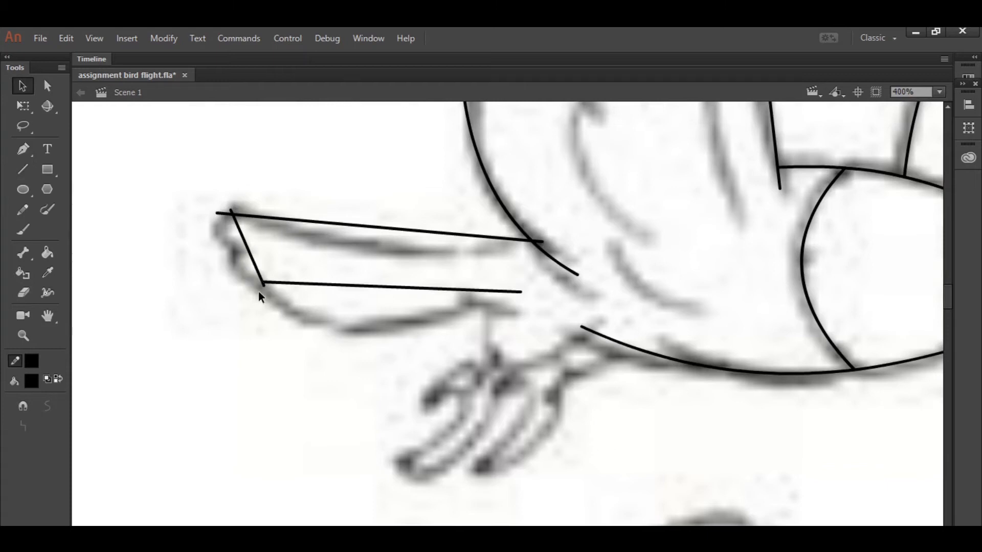
left_click_drag(301, 290, 232, 346)
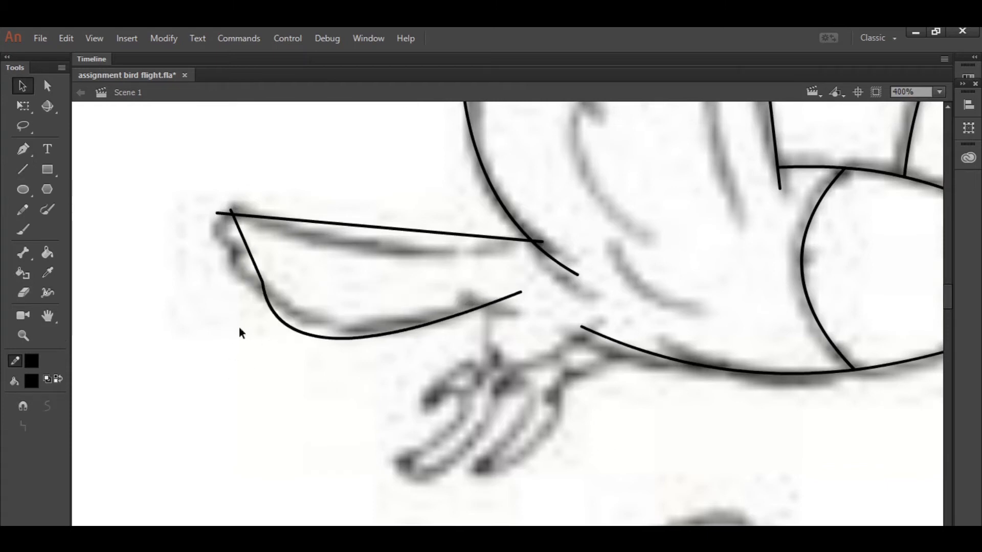
left_click_drag(260, 272, 223, 275)
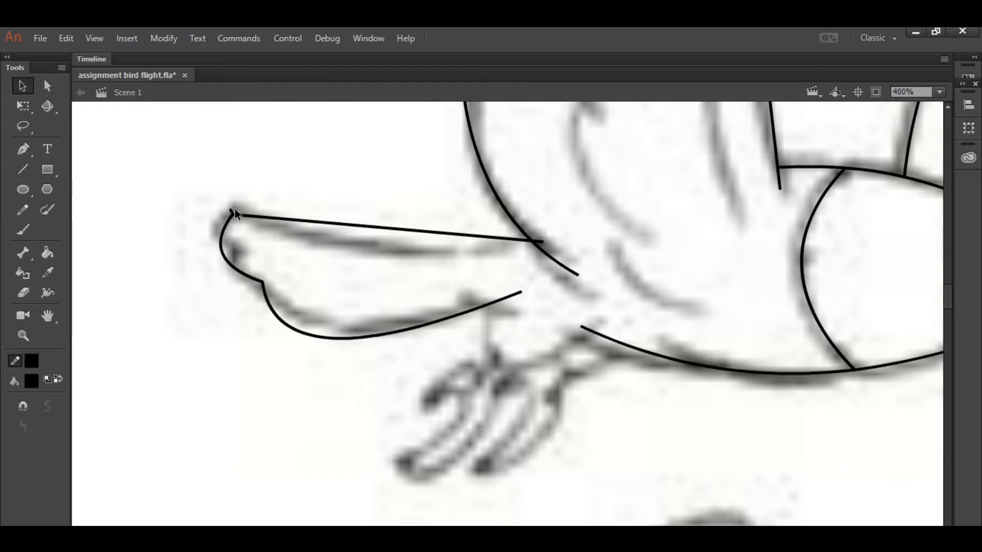
left_click_drag(256, 219, 276, 253)
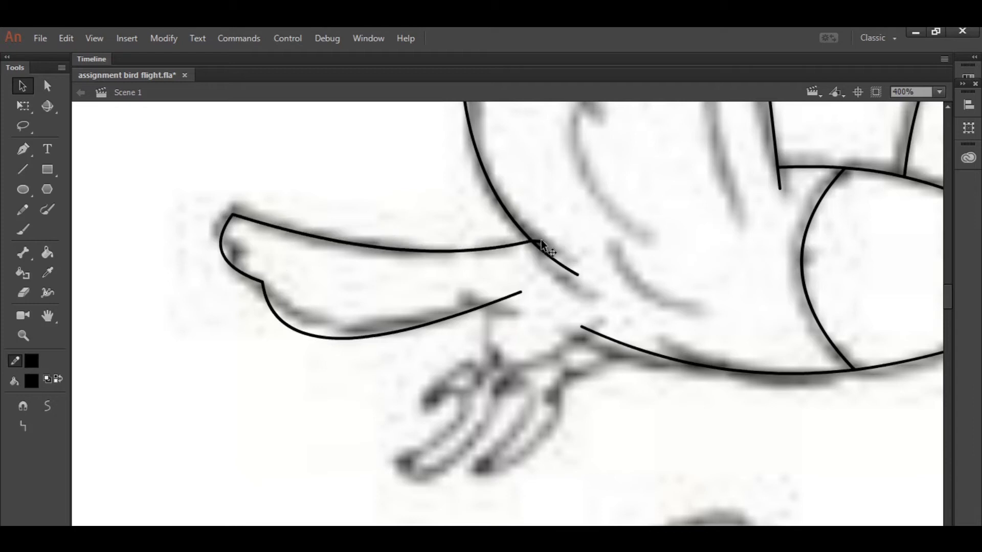
Draw the curved upper leg and the claws below it freehand with the Pencil tool.
left_click_drag(683, 321, 642, 297)
left_click(23, 210)
mouse_move(466, 275)
left_mouse_down()
mouse_move(461, 296)
mouse_move(604, 293)
left_mouse_up()
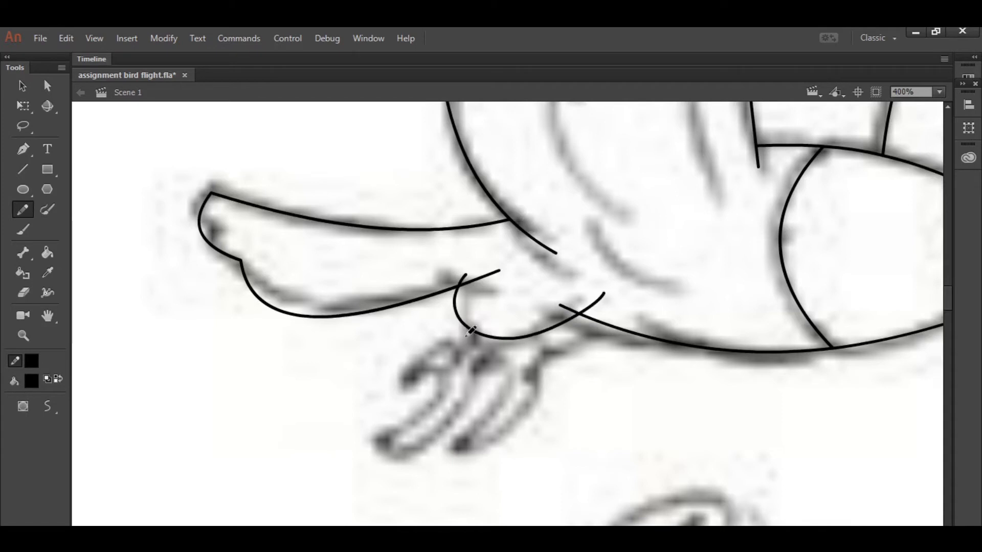
mouse_move(471, 329)
left_mouse_down()
mouse_move(381, 407)
mouse_move(502, 346)
mouse_move(475, 378)
mouse_move(484, 415)
mouse_move(527, 373)
mouse_move(539, 333)
left_mouse_up()
Delete the overlapping line segments around the claws, leg and rear end of the belly line.
key("v")
left_click(506, 333)
key("Delete")
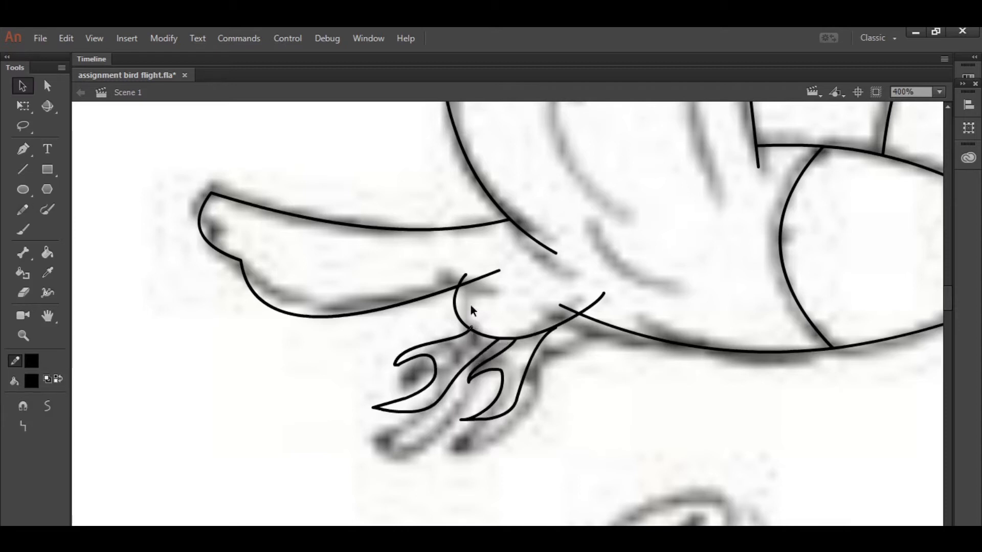
key("Delete")
left_click(565, 307)
key("Delete")
Trace the brow above the eye with two lines curved to match its upper and lower edges.
key("space")
mouse_move(771, 282)
left_mouse_down()
mouse_move(679, 291)
mouse_move(535, 331)
left_mouse_up()
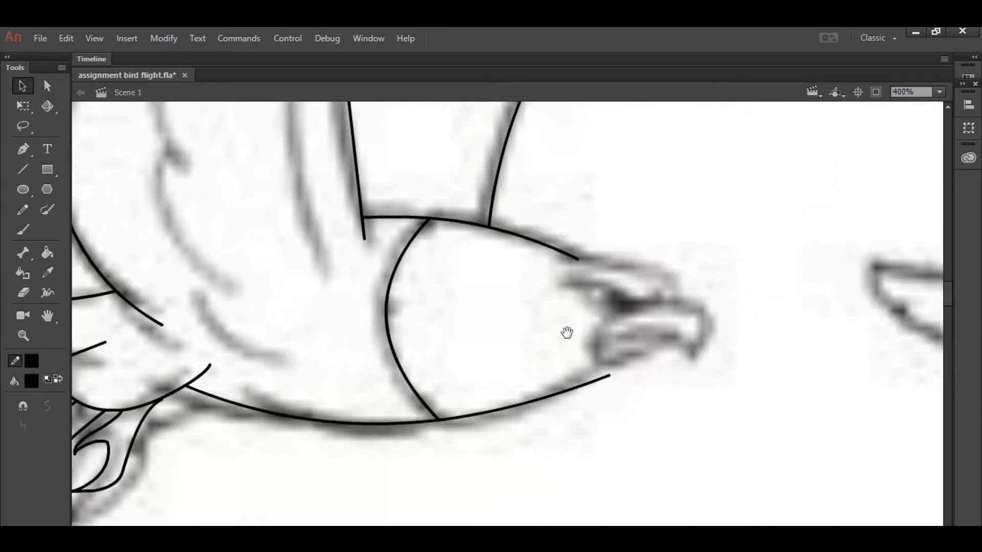
left_click(24, 169)
mouse_move(566, 265)
left_mouse_down()
mouse_move(669, 298)
mouse_move(620, 261)
mouse_move(567, 259)
left_mouse_up()
key("v")
key("n")
left_click_drag(656, 301, 566, 280)
left_click_drag(600, 286, 641, 294)
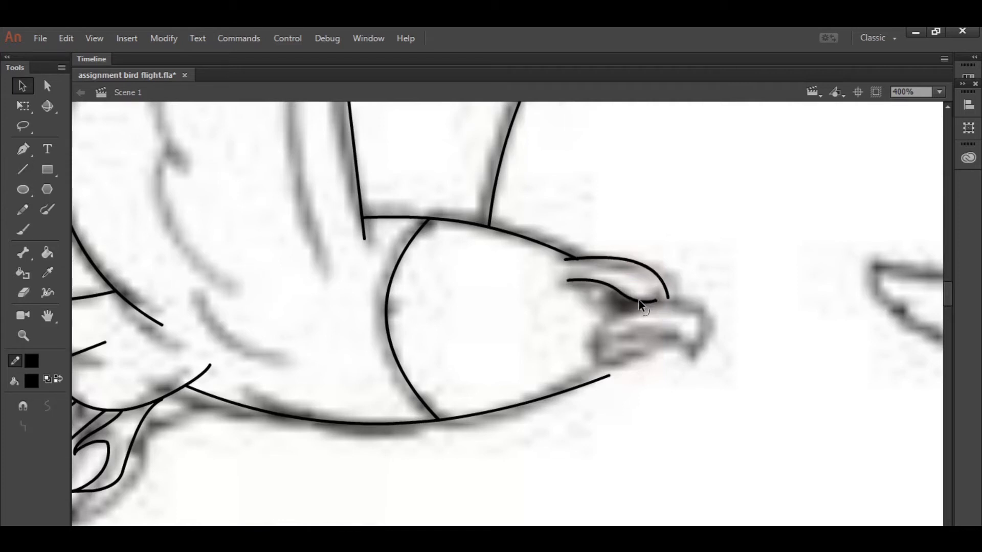
Draw the curved lower edge of the eye beneath the brow and fit its ends to the brow line.
key("n")
left_click_drag(578, 277, 614, 313)
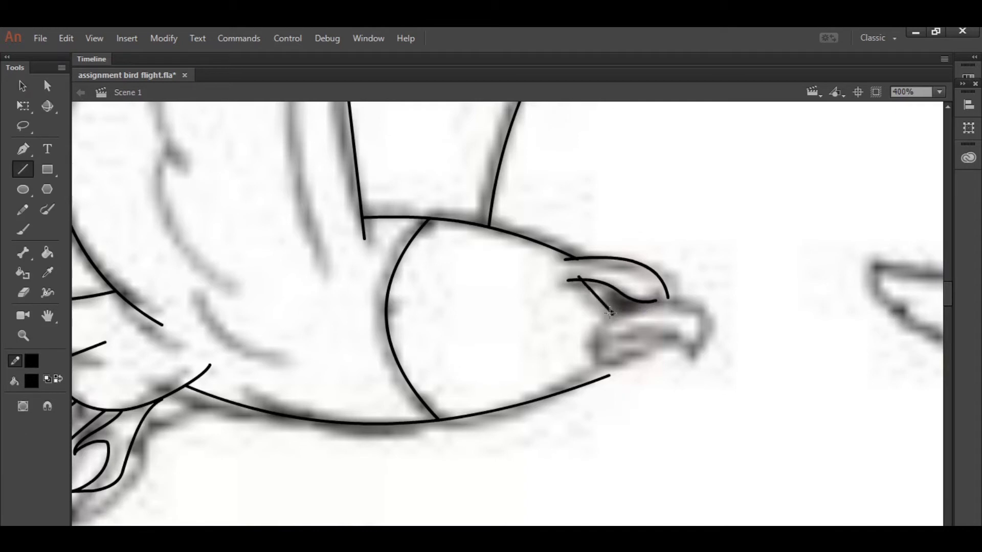
key("v")
left_click(583, 281)
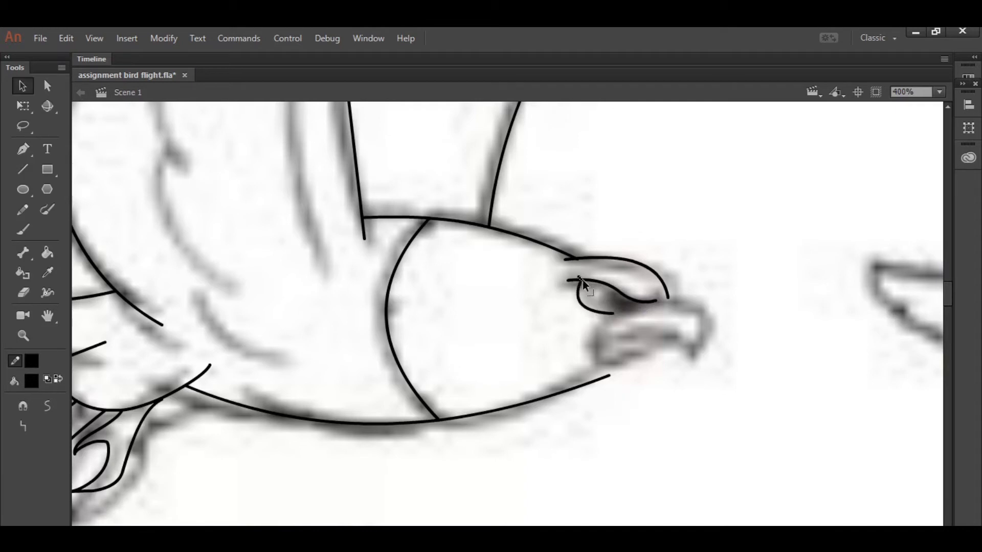
left_click_drag(605, 310, 637, 300)
left_click(598, 306)
left_click(23, 169)
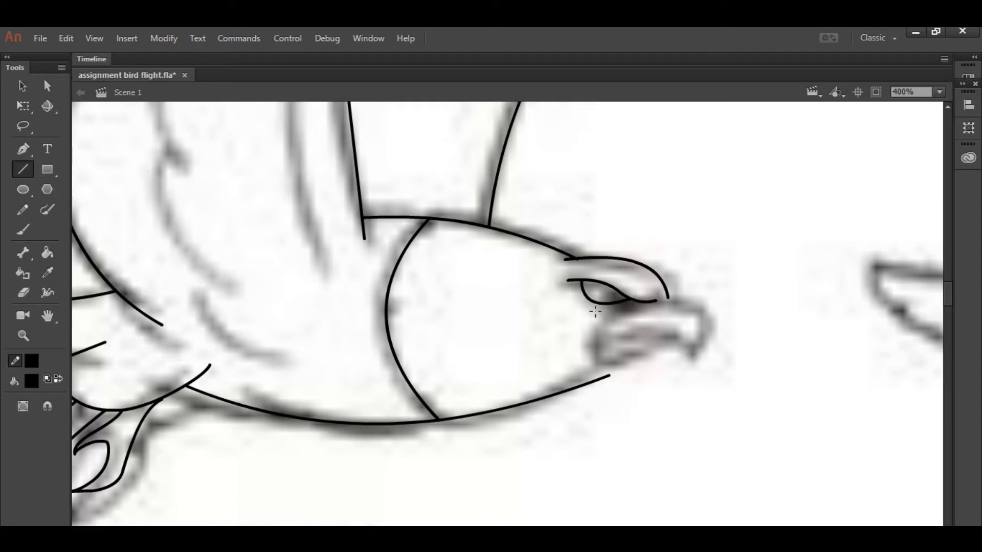
Draw the lines of the upper beak, lower beak and mouth, curve them to the sketch and fit the throat line's end.
mouse_move(626, 303)
left_mouse_down()
mouse_move(601, 359)
mouse_move(591, 330)
left_mouse_up()
key("v")
left_click_drag(602, 377, 605, 361)
key("n")
mouse_move(603, 328)
left_mouse_down()
mouse_move(708, 354)
mouse_move(655, 302)
left_mouse_up()
left_click_drag(676, 347, 631, 371)
key("v")
left_click_drag(671, 324, 650, 301)
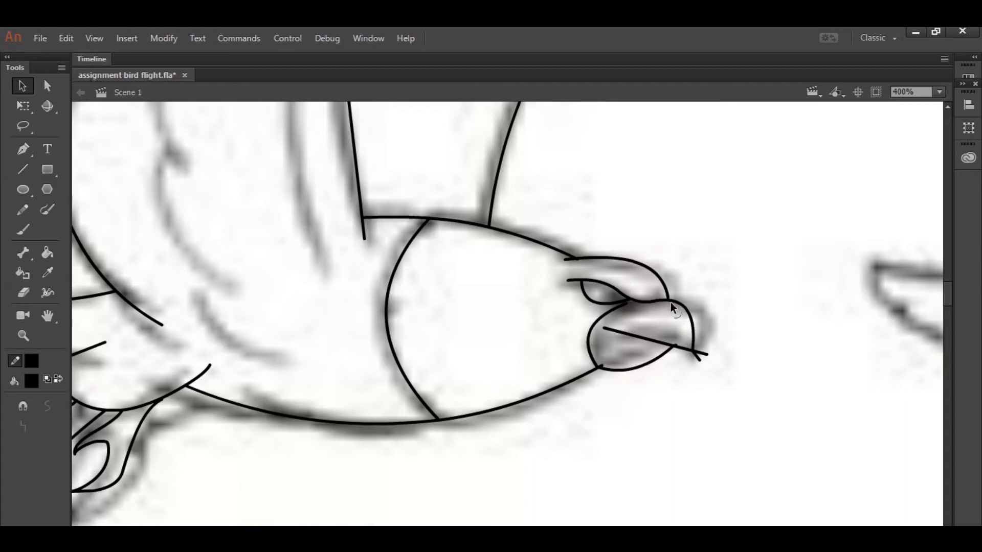
Delete the stray line ends around the beak, extend the beak tip to a hooked point and curve the mouth line.
left_click(699, 360)
key("Delete")
left_click(704, 354)
key("Delete")
left_click_drag(693, 352, 712, 353)
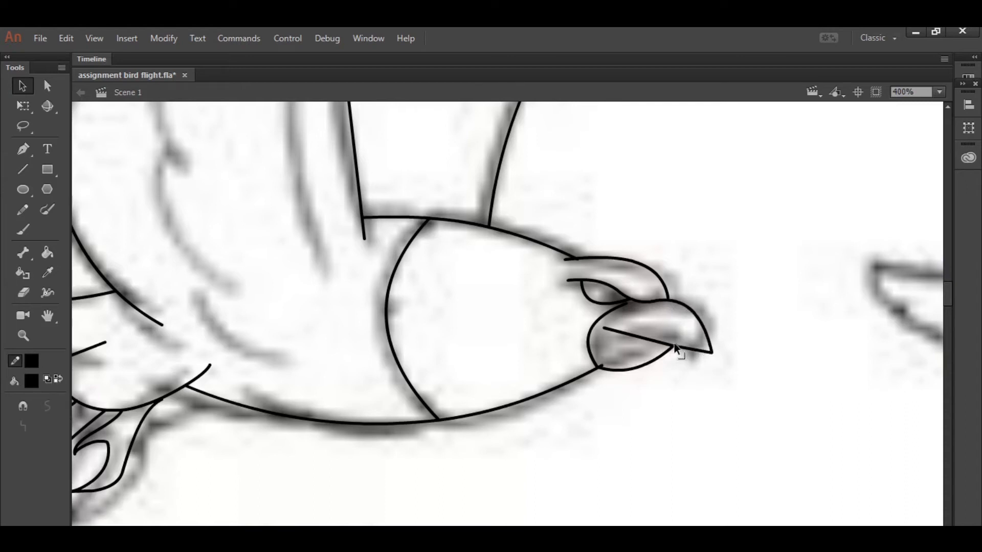
left_click_drag(648, 340, 677, 340)
left_click(603, 365)
key("Delete")
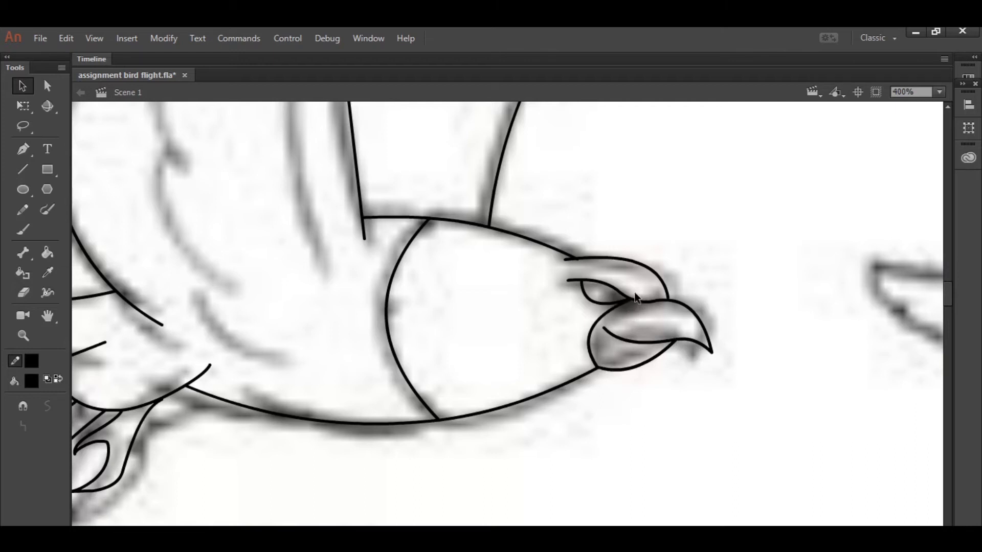
Draw a small circle inside the eye for the pupil and remove its black fill.
key("o")
left_click_drag(592, 283, 610, 301)
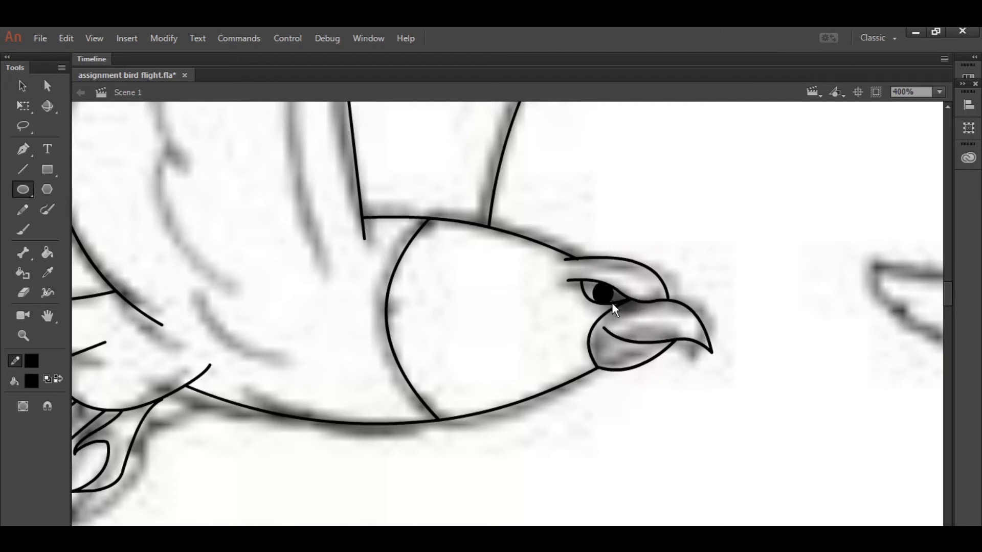
key("v")
left_click(605, 295)
key("Delete")
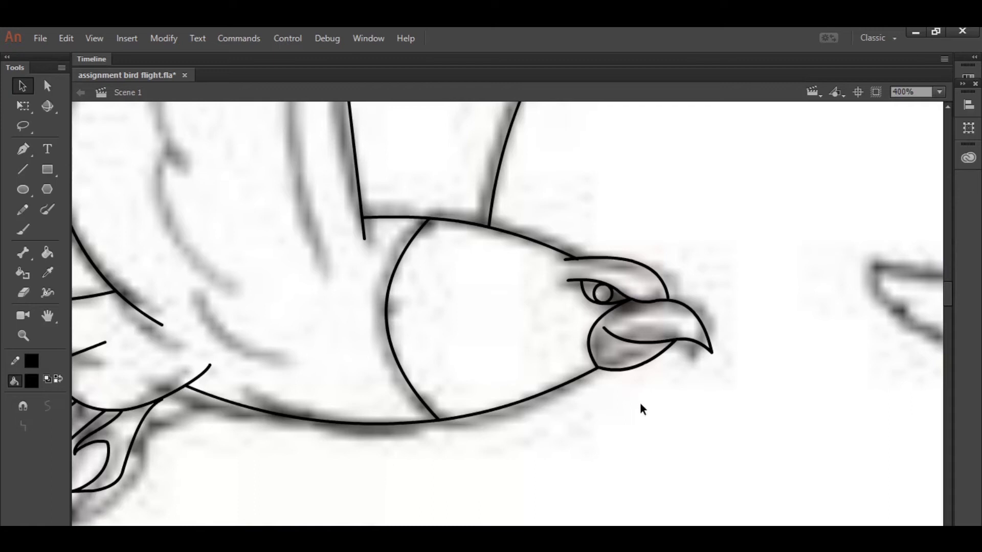
Examine the traced first bird and the remaining numbered poses on the reference sheet.
key("ctrl+minus")
key("ctrl+minus")
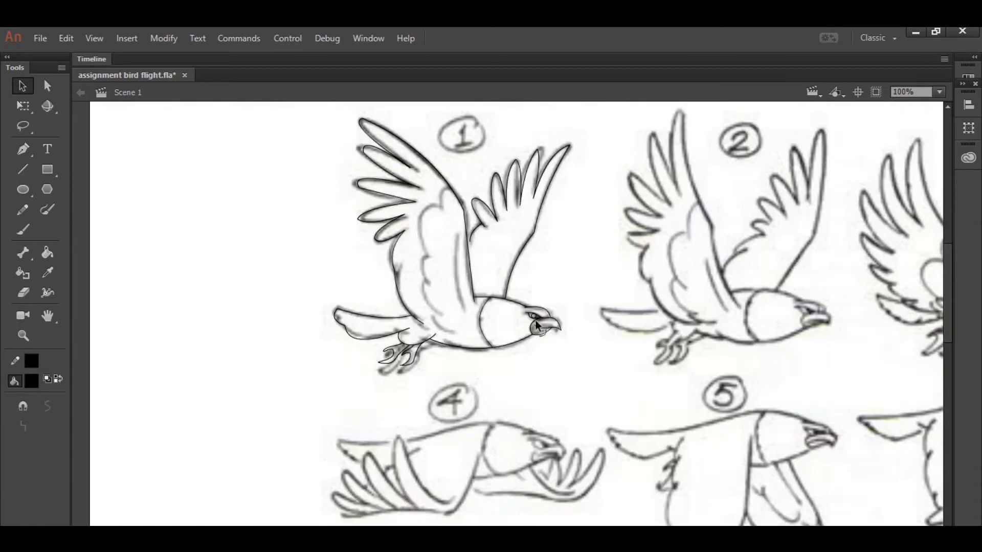
left_click_drag(734, 318, 611, 323)
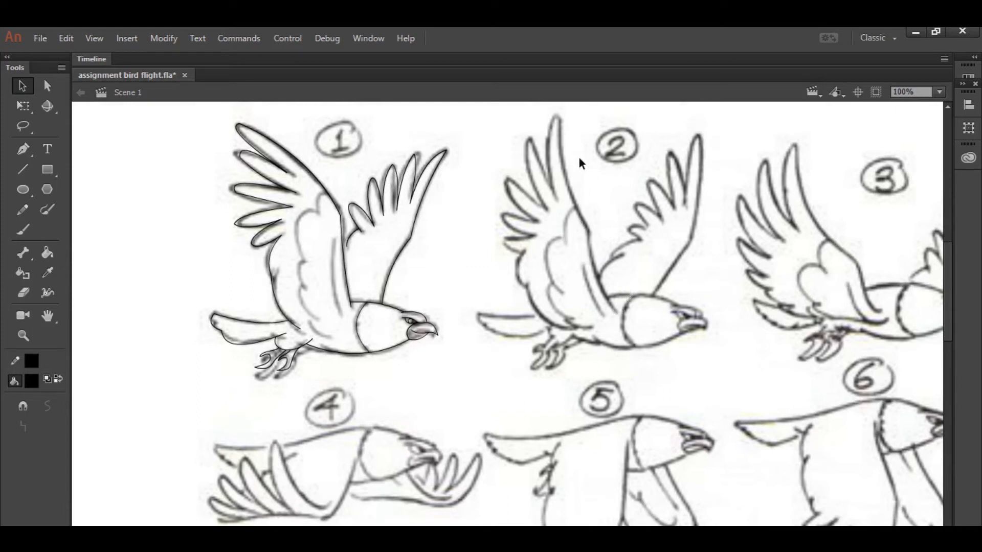
scroll(604, 199, "right", 5)
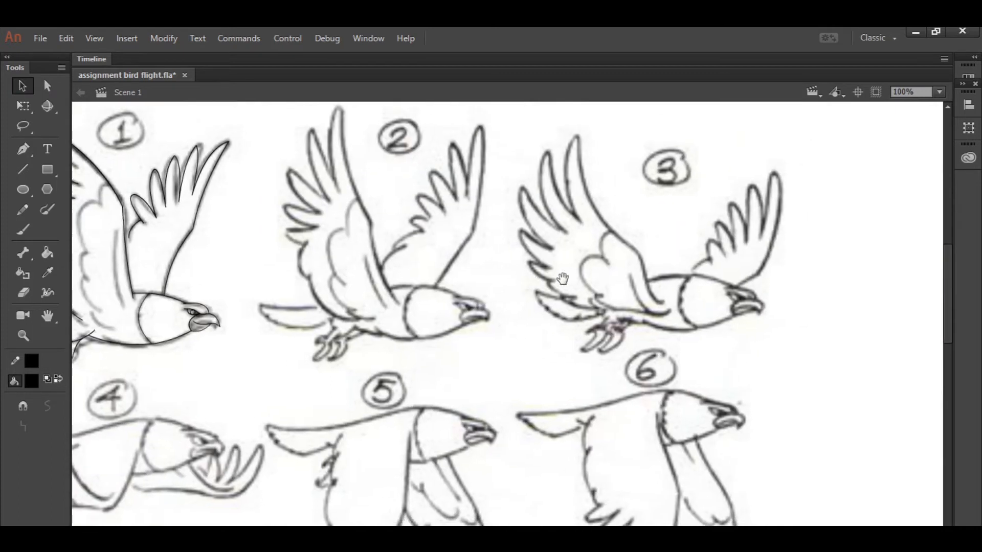
scroll(478, 340, "left", 5)
scroll(479, 340, "down", 2)
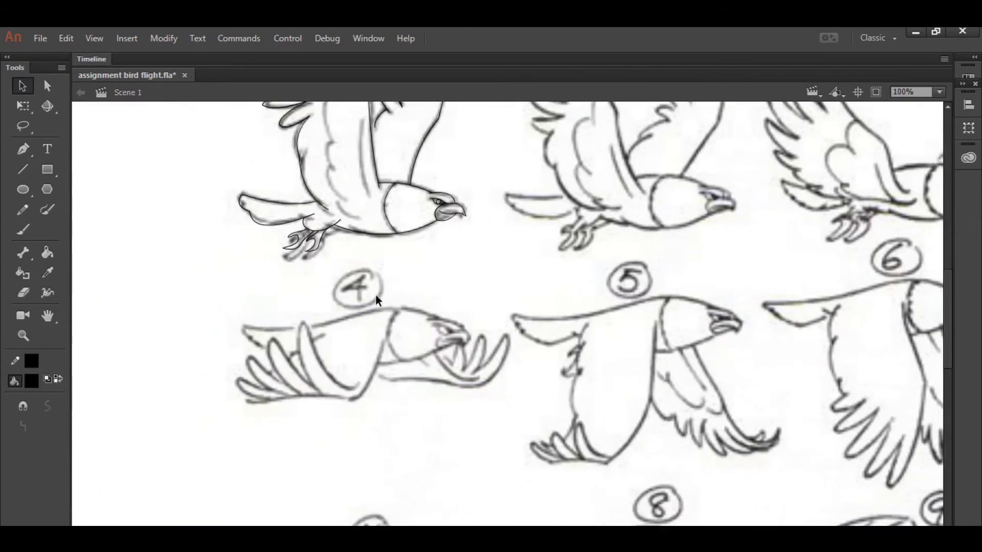
left_click_drag(723, 367, 573, 317)
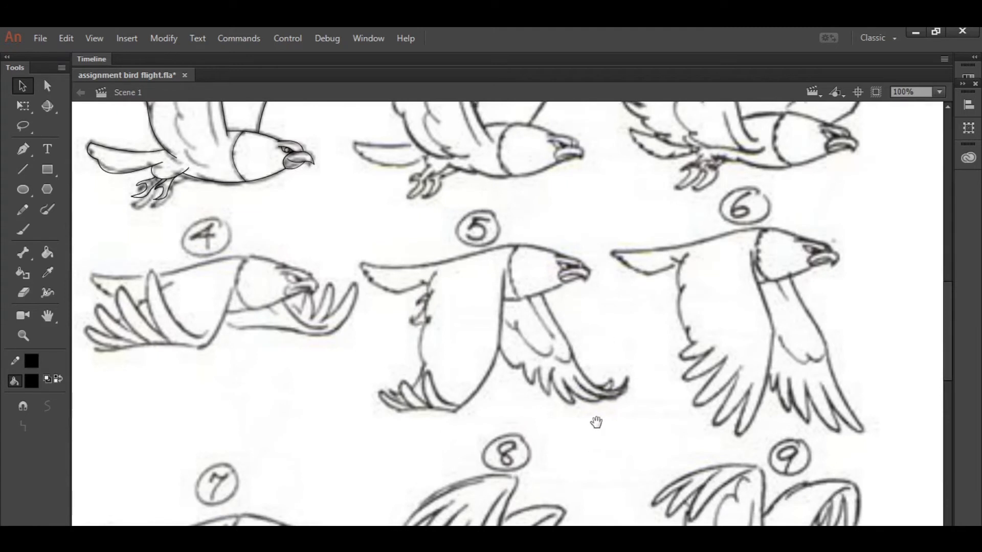
left_click_drag(592, 444, 612, 253)
scroll(612, 253, "up", 7)
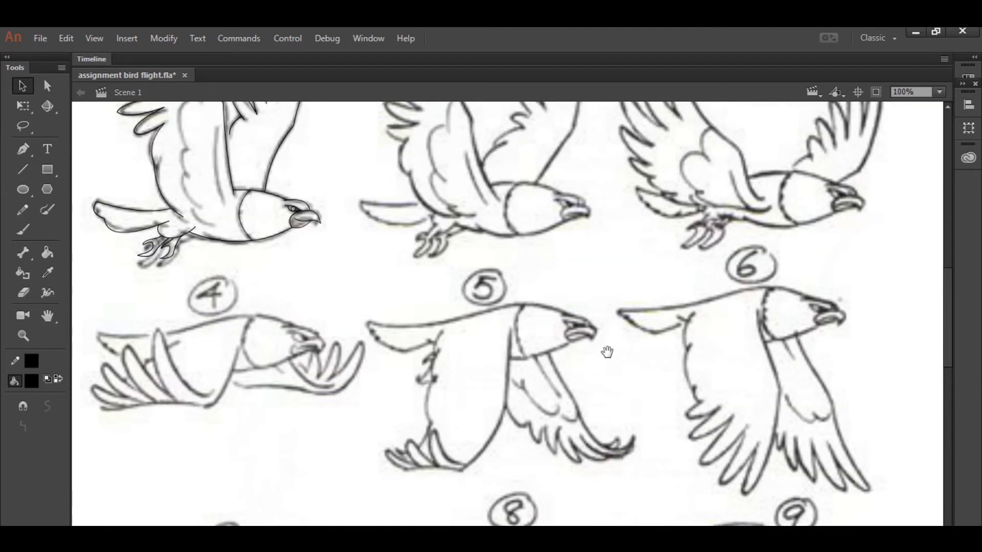
scroll(634, 383, "up", 3)
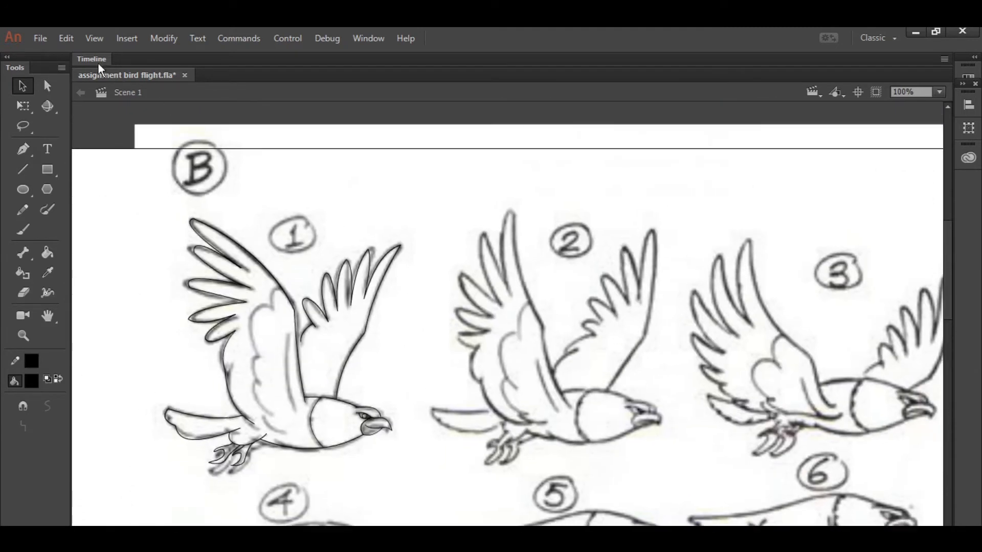
Extend the reference sketch on Layer_1 to frame 20 of the timeline.
left_click(97, 61)
left_click_drag(529, 355, 606, 351)
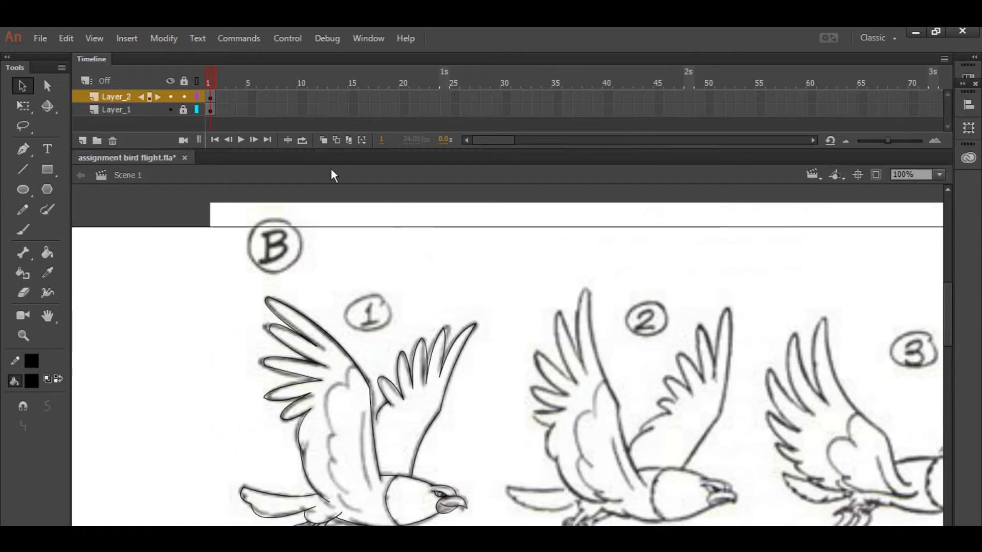
left_click(404, 109)
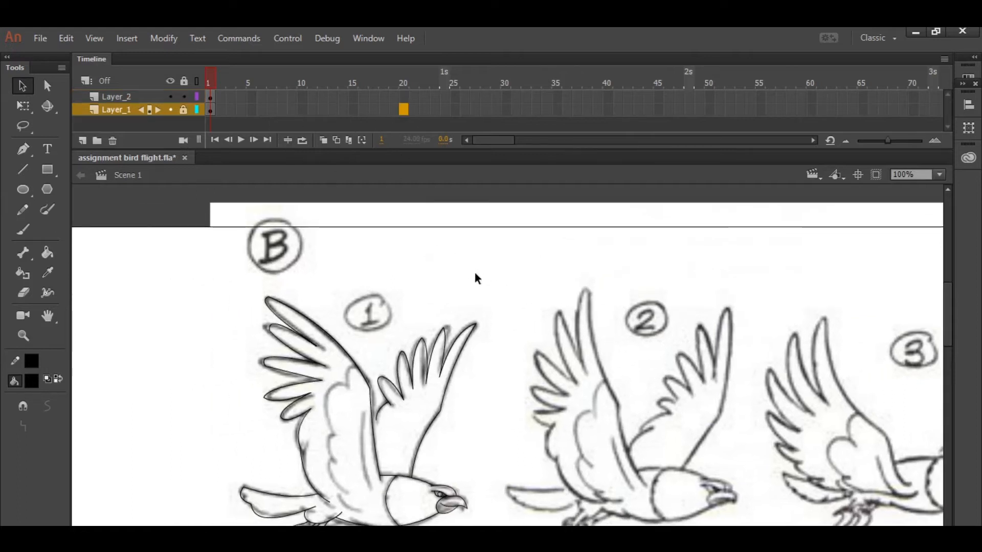
key("F5")
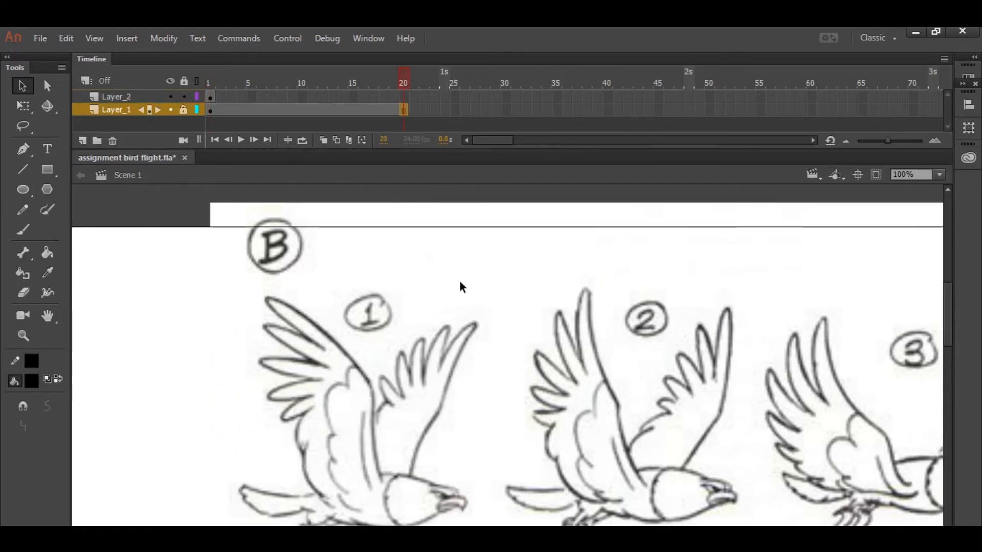
left_click_drag(593, 404, 567, 336)
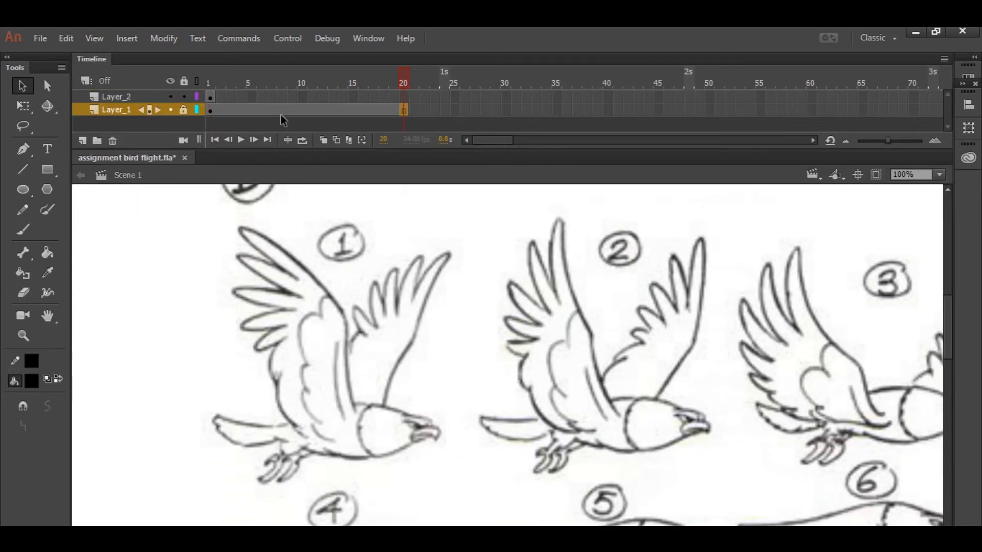
Insert a keyframe at frame 2 of Layer_2 and move the copied line art onto the second bird pose.
left_click(405, 84)
left_click(221, 97)
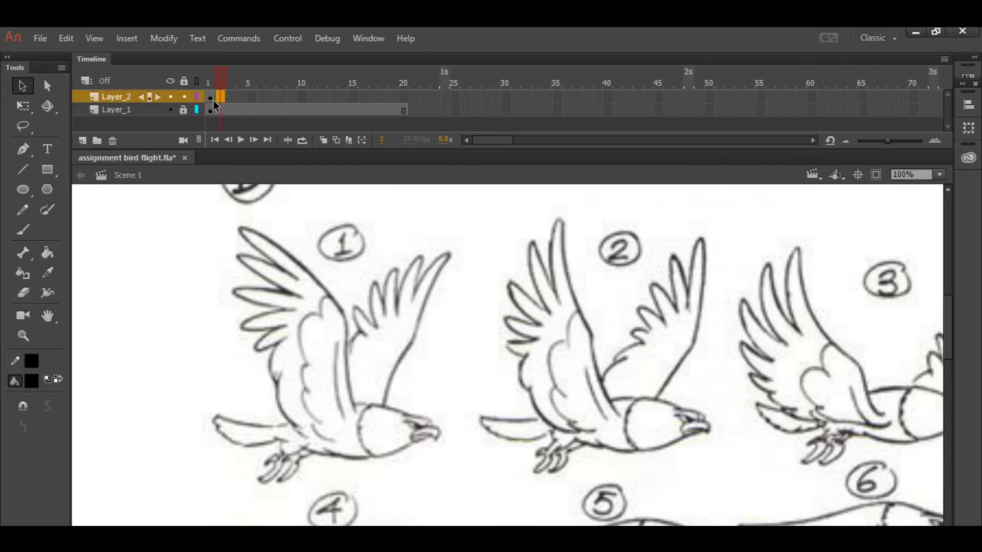
right_click(220, 96)
left_click(288, 210)
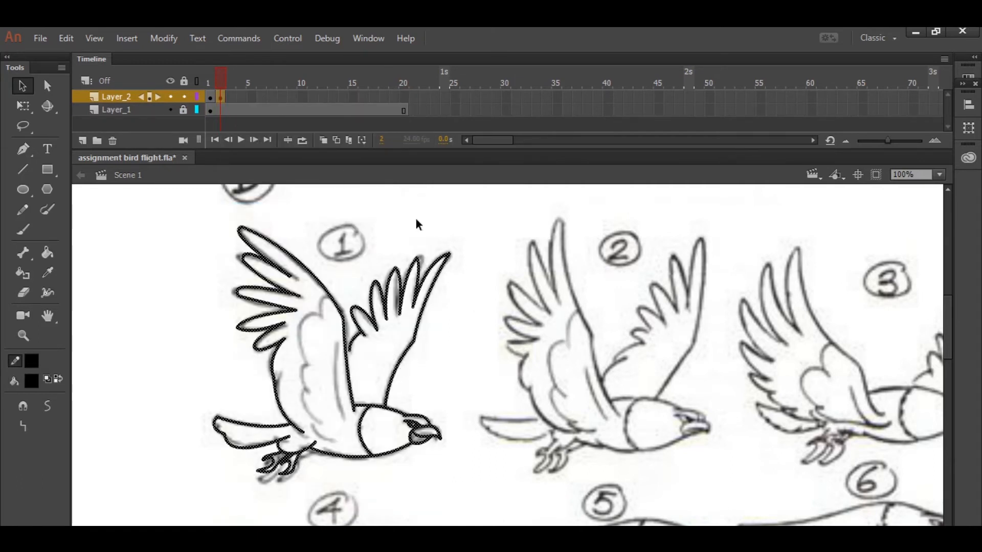
mouse_move(420, 351)
left_mouse_down()
mouse_move(467, 361)
mouse_move(683, 342)
mouse_move(708, 349)
mouse_move(627, 336)
left_mouse_up()
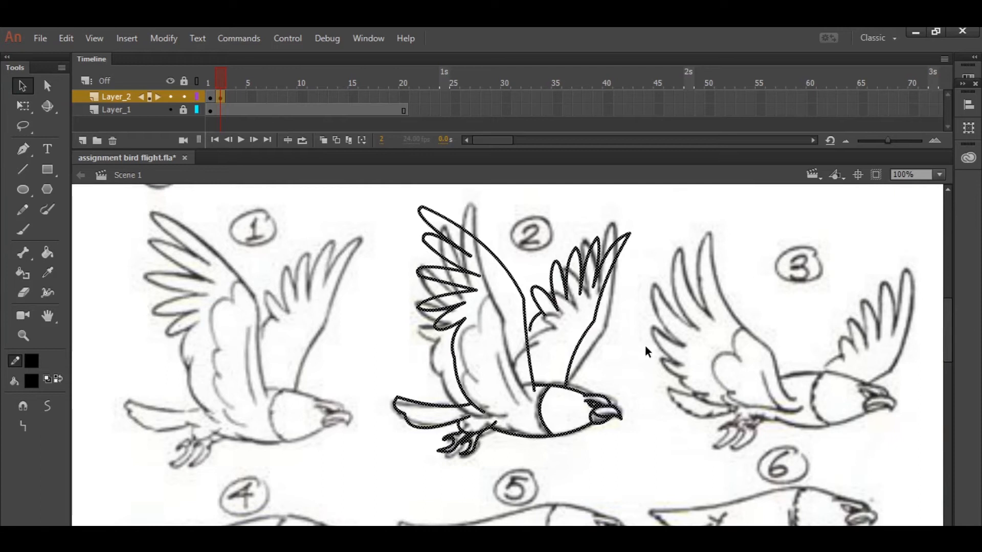
left_click(647, 336)
left_click_drag(637, 343, 622, 317)
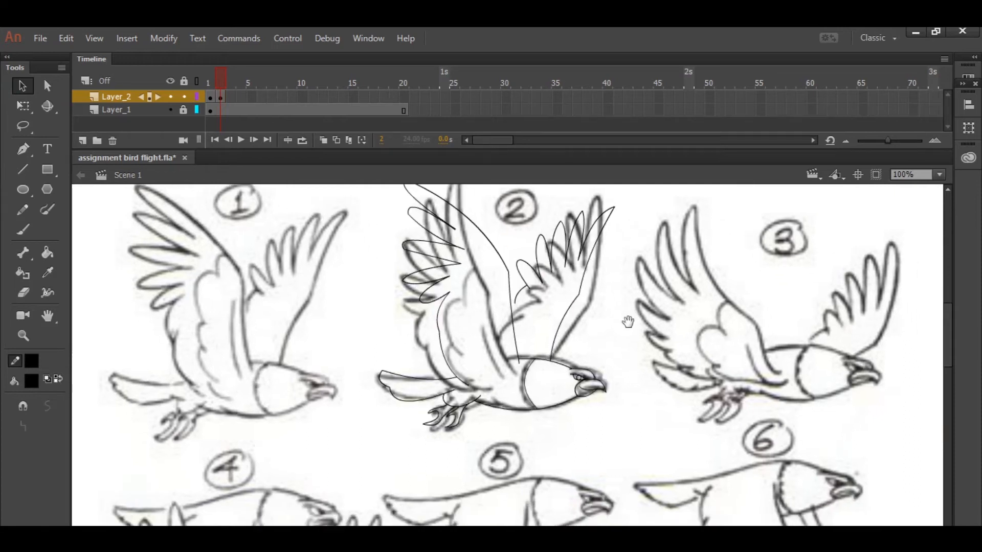
Delete the outlines of both wings from the copied bird on frame 2, keeping head, body, tail and claws.
left_click_drag(548, 309, 546, 354)
left_click_drag(375, 207, 619, 350)
key("Delete")
left_click(566, 360)
key("Delete")
left_click(512, 377)
key("Delete")
mouse_move(422, 339)
left_mouse_down()
mouse_move(468, 417)
mouse_move(445, 431)
left_mouse_up()
key("Delete")
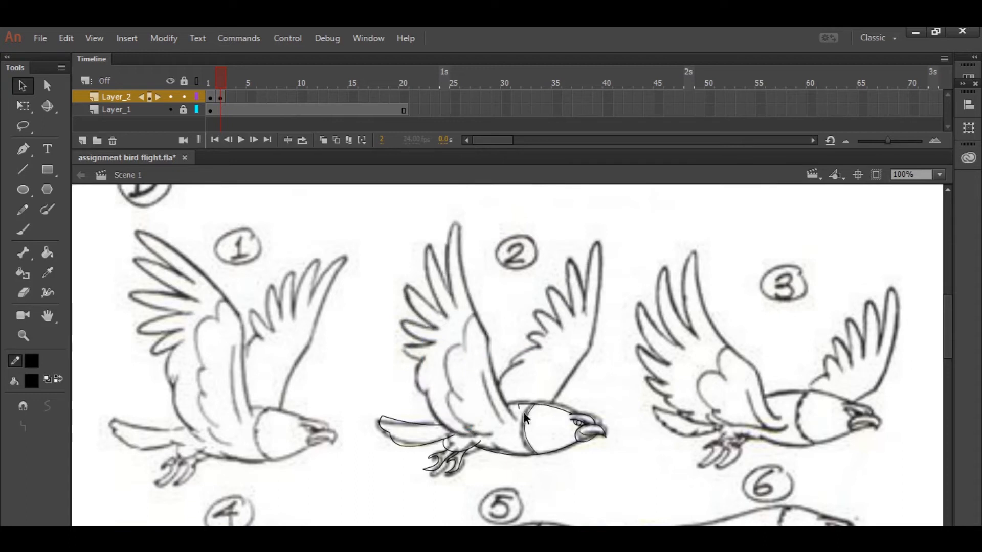
scroll(519, 412, "up", 1)
key("Delete")
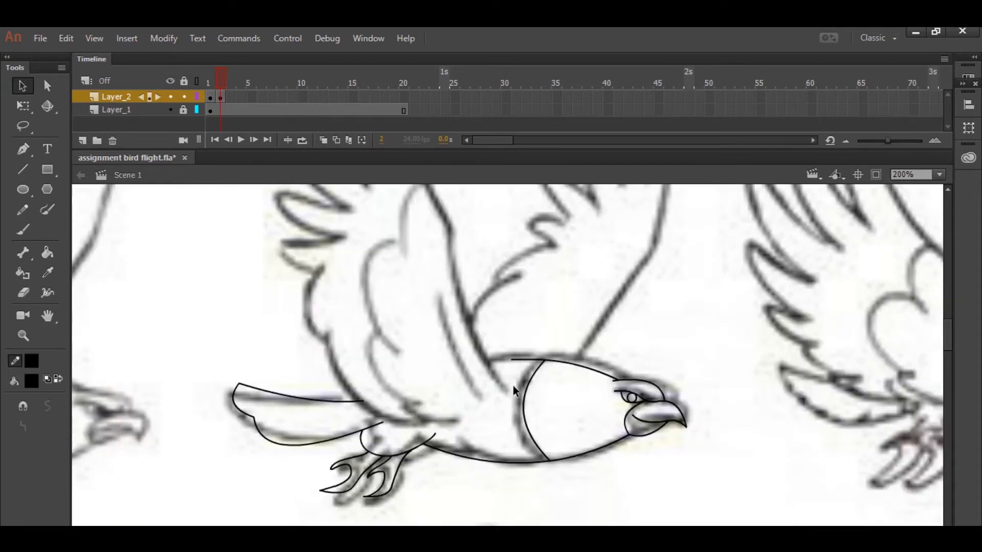
Compare the traced wings on frame 1 with the wings of the second pose on frame 2.
left_click(211, 84)
left_click_drag(188, 276, 598, 339)
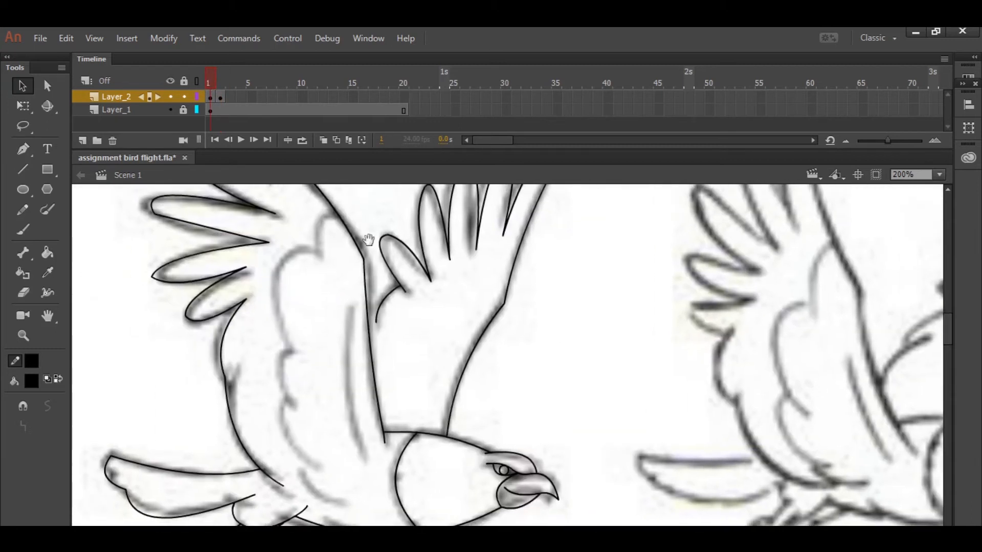
mouse_move(375, 322)
left_mouse_down()
mouse_move(364, 349)
mouse_move(369, 320)
left_mouse_up()
left_click(220, 97)
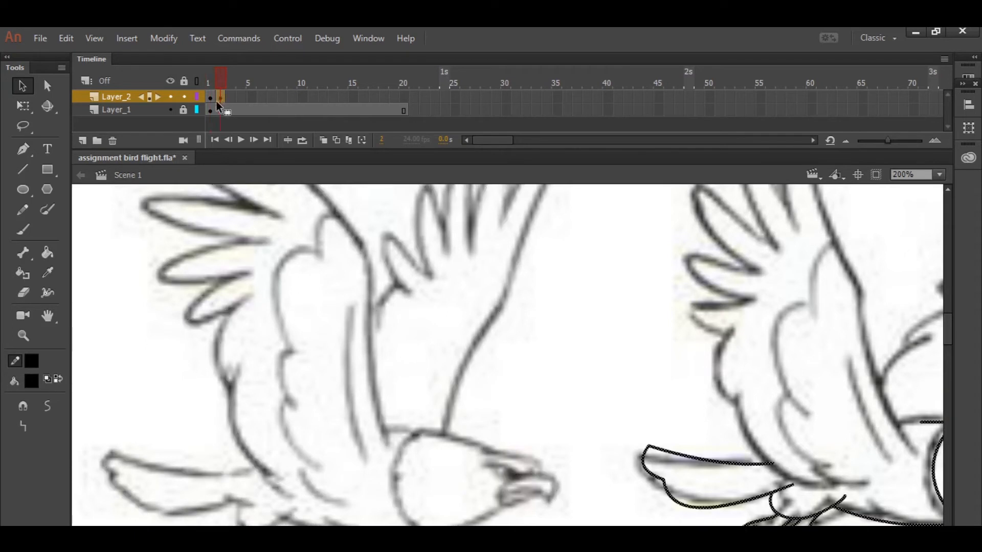
left_click(578, 355)
left_click_drag(768, 363, 461, 321)
mouse_move(608, 314)
left_mouse_down()
mouse_move(585, 311)
mouse_move(455, 411)
left_mouse_up()
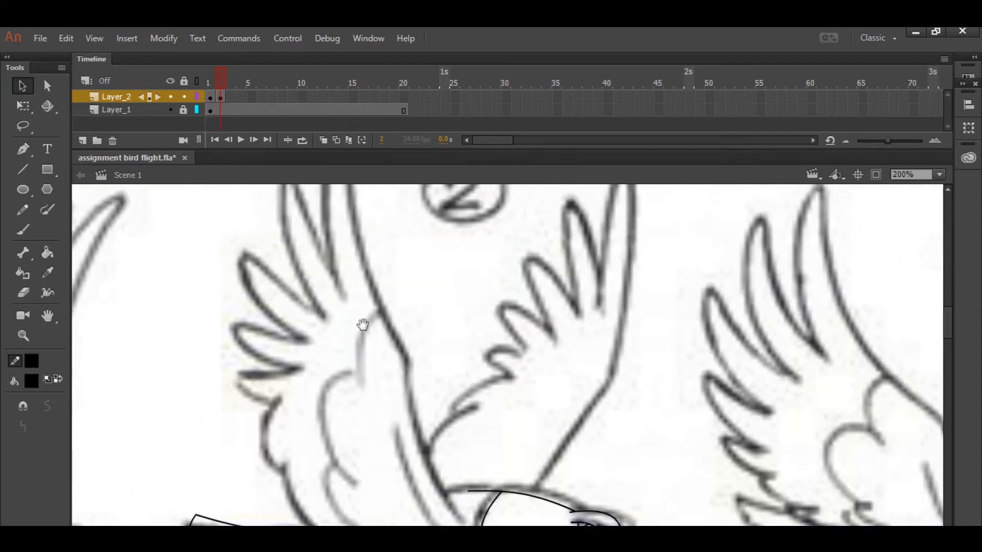
Outline the far wing of the second pose with straight lines along its front edge, feathers and inner rear edge.
double_click(99, 58)
left_click_drag(512, 275, 507, 310)
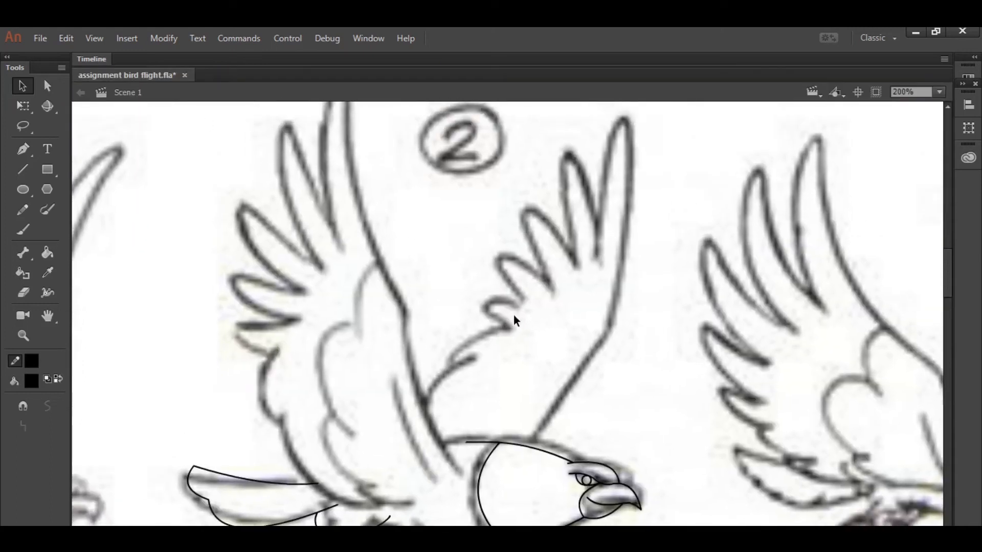
key("ctrl+equal")
left_click_drag(565, 427, 548, 283)
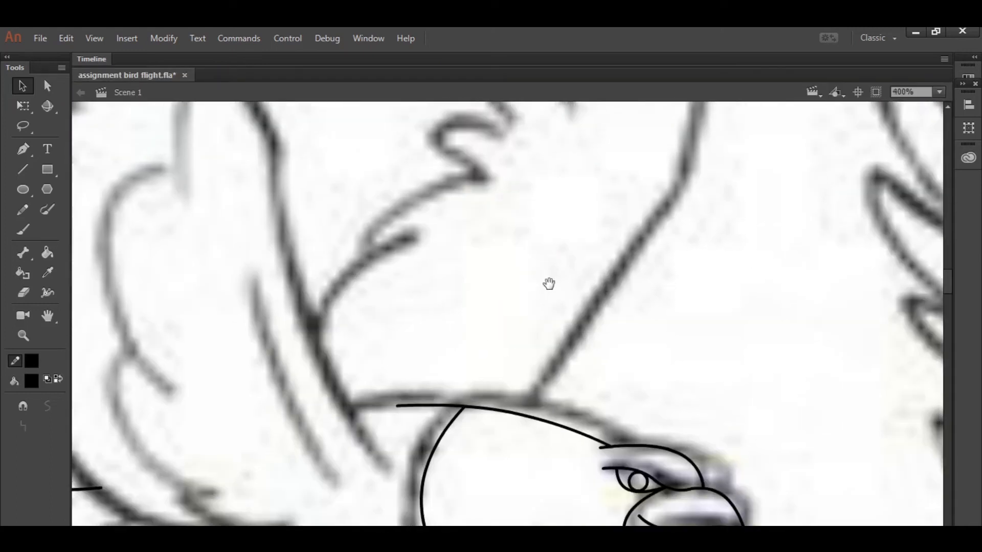
key("ctrl+minus")
key("n")
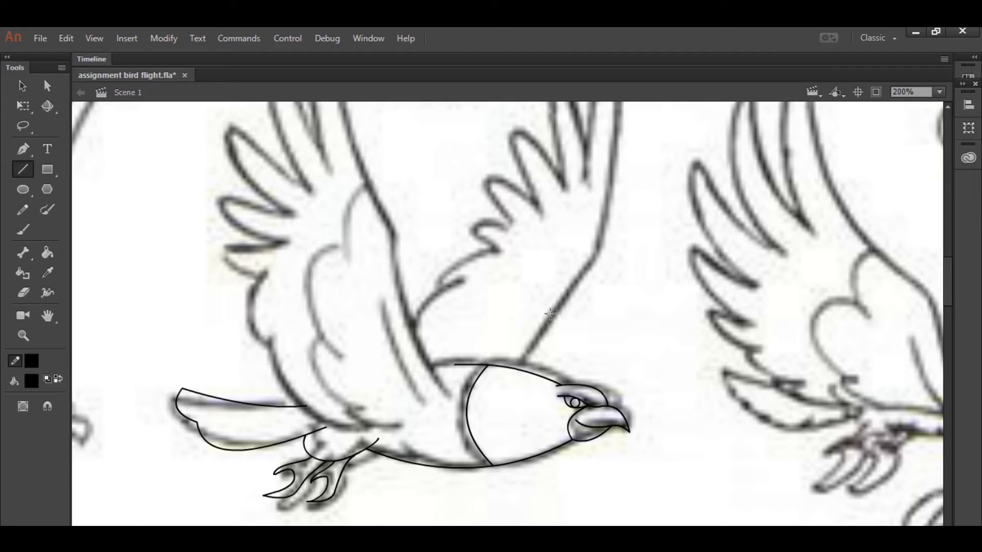
left_click_drag(562, 294, 543, 355)
mouse_move(493, 435)
left_mouse_down()
mouse_move(580, 323)
mouse_move(596, 107)
mouse_move(566, 244)
left_mouse_up()
mouse_move(566, 244)
left_mouse_down()
mouse_move(533, 136)
mouse_move(538, 263)
mouse_move(490, 181)
mouse_move(524, 277)
mouse_move(468, 236)
mouse_move(506, 295)
mouse_move(448, 281)
left_mouse_up()
left_click_drag(447, 281, 495, 311)
mouse_move(495, 310)
left_mouse_down()
mouse_move(421, 338)
mouse_move(406, 376)
mouse_move(416, 373)
left_mouse_up()
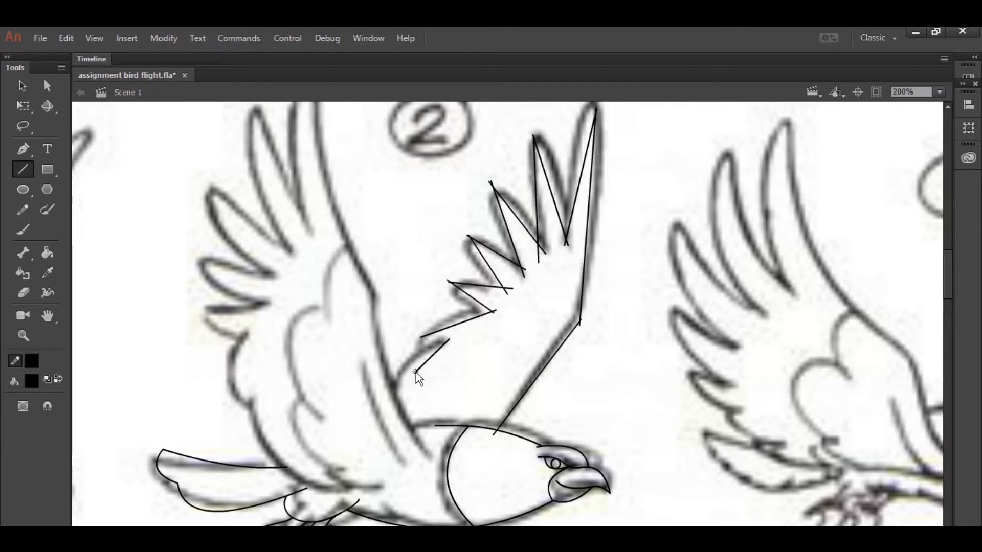
Draw the near wing's lower front edge down to the body, fit the back line to it and curve the far wing's inner edge.
left_click_drag(373, 294, 427, 457)
key("v")
left_click_drag(409, 405, 412, 426)
mouse_move(415, 373)
left_mouse_down()
mouse_move(390, 392)
mouse_move(407, 365)
left_mouse_up()
left_click_drag(451, 327, 444, 315)
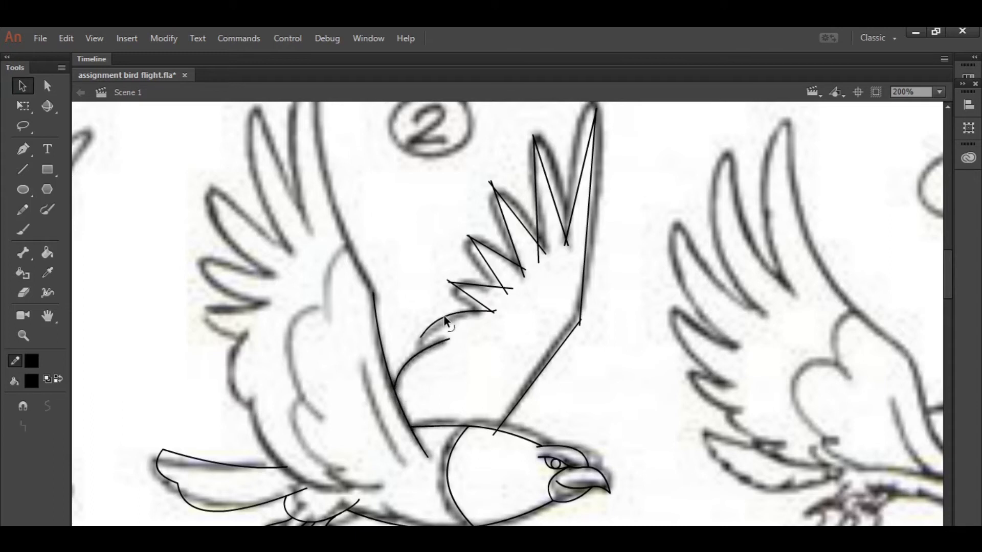
Curve the two lowest feathers of the far wing and delete the overlapping line ends around them.
left_click(497, 309)
key("Delete")
left_click(447, 282)
key("Delete")
left_click(448, 281)
key("Delete")
left_click_drag(465, 283, 457, 295)
left_click_drag(421, 337, 485, 237)
left_click(419, 357)
key("Delete")
left_click(508, 287)
key("Delete")
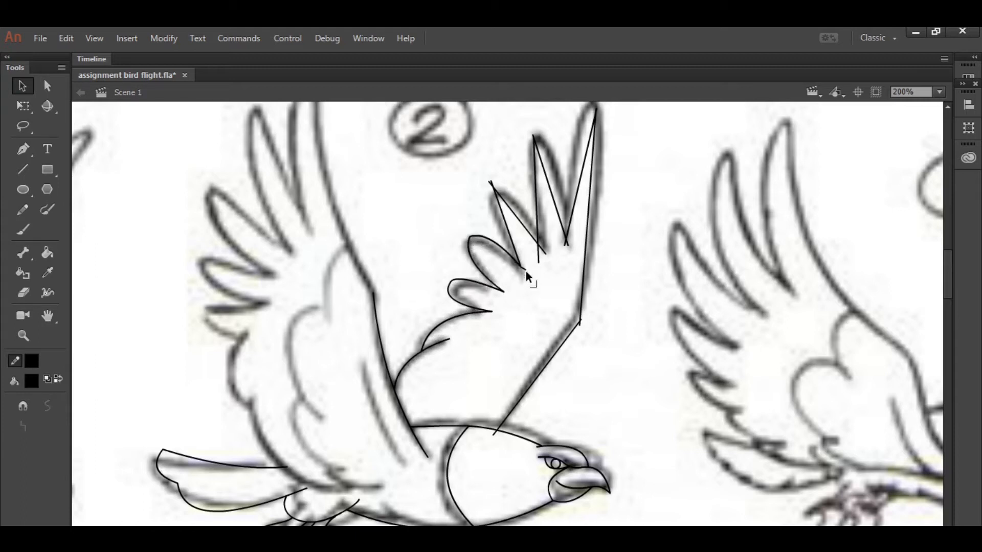
Round the three upper feathers of the far wing and curve its outer edge to match the sketch.
left_click_drag(521, 271, 522, 278)
mouse_move(491, 183)
left_mouse_down()
mouse_move(488, 198)
mouse_move(504, 180)
left_mouse_up()
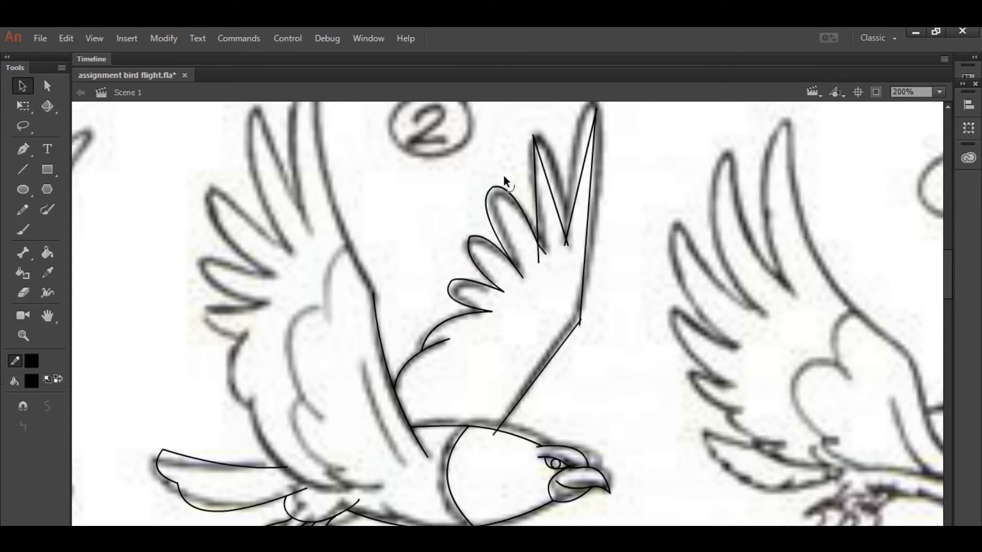
left_click_drag(564, 244, 565, 239)
mouse_move(535, 195)
left_mouse_down()
mouse_move(524, 177)
mouse_move(574, 119)
mouse_move(610, 122)
mouse_move(590, 124)
left_mouse_up()
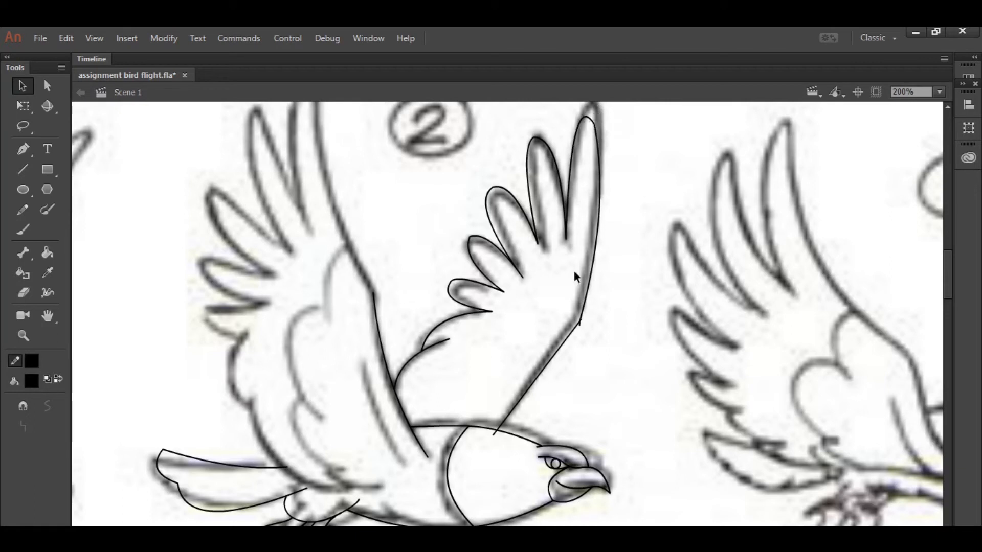
Delete the stray line ends at the far wing's bend and base and curve its lower front edge.
left_click(581, 325)
key("Delete")
left_click(582, 317)
left_click(582, 321)
left_click(582, 320)
key("Delete")
left_click_drag(575, 329, 571, 330)
left_click(494, 434)
key("Delete")
Draw straight lines from the near wing's bend up to its longest tip and zigzag down through its five feathers.
scroll(473, 387, "up", 3)
scroll(473, 387, "left", 3)
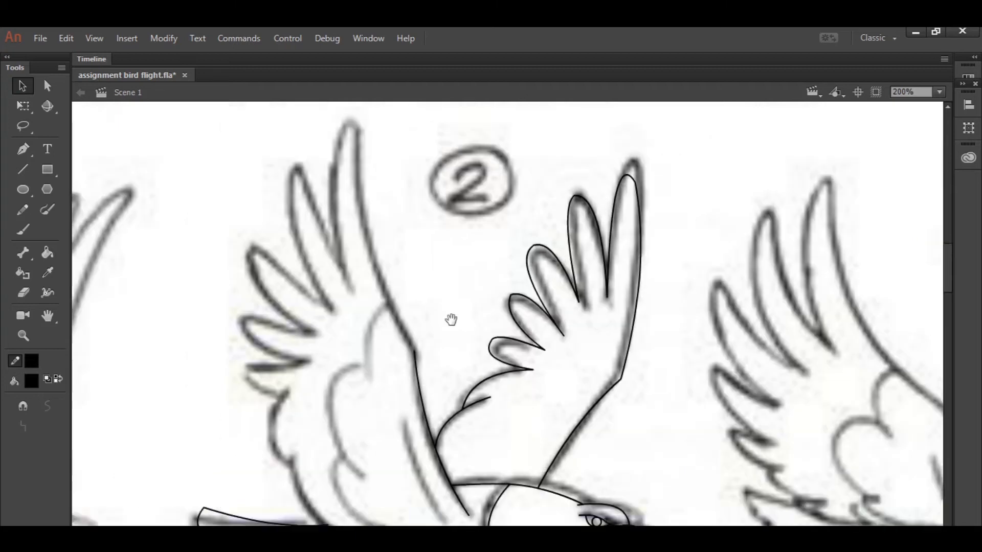
key("n")
left_click_drag(493, 401, 425, 158)
mouse_move(425, 159)
left_mouse_down()
mouse_move(431, 339)
mouse_move(366, 203)
mouse_move(407, 360)
mouse_move(320, 290)
mouse_move(397, 375)
mouse_move(312, 359)
mouse_move(395, 402)
left_mouse_up()
mouse_move(393, 394)
left_mouse_down()
mouse_move(315, 411)
mouse_move(374, 438)
left_mouse_up()
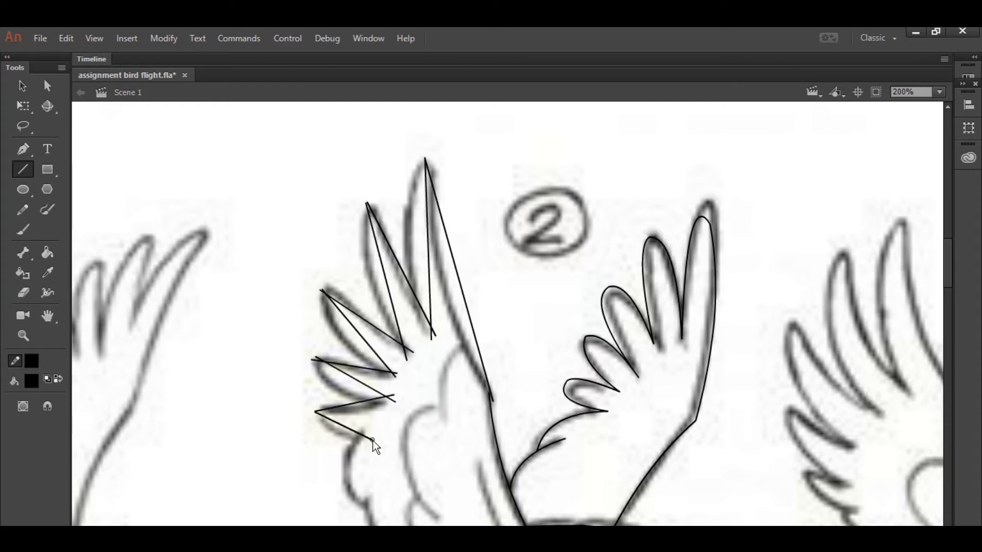
Curve the near wing's outer edge and longest feather to the sketch and delete the stray ends at the feather's base.
key("v")
mouse_move(430, 289)
left_mouse_down()
mouse_move(425, 279)
mouse_move(448, 296)
left_mouse_up()
left_click(425, 160)
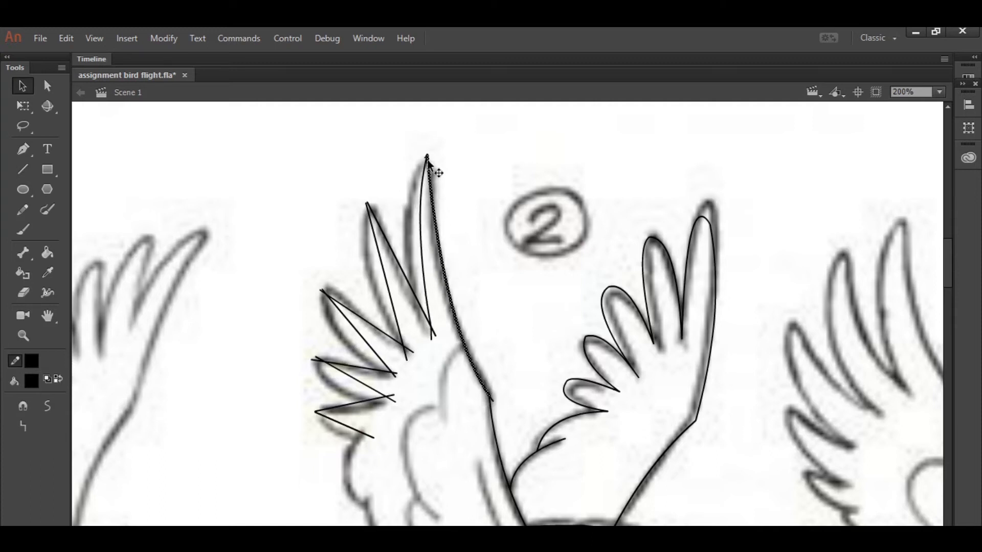
left_click(433, 164)
left_click_drag(424, 269, 422, 264)
left_click(431, 336)
key("Delete")
left_click(434, 334)
key("Delete")
left_click_drag(430, 327, 431, 342)
left_click_drag(424, 294, 416, 282)
left_click_drag(428, 156, 433, 170)
Shape the near wing's second and third feathers to the sketch and delete the overlapping line ends at their tips.
left_click_drag(367, 204, 363, 201)
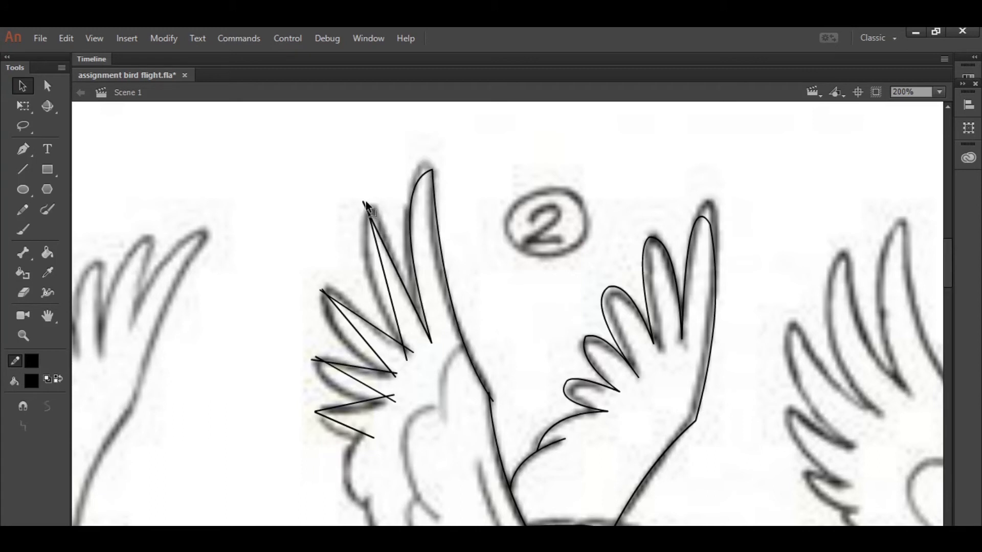
key("Delete")
left_click_drag(377, 244, 373, 206)
key("Delete")
left_click(322, 289)
key("Delete")
left_click_drag(338, 310, 336, 289)
Delete the stray line ends at the near wing's feather bases and bend, and curve its two lowest feathers.
left_click(410, 351)
key("Delete")
left_click(408, 355)
key("Delete")
left_click(487, 394)
key("Delete")
left_click(494, 398)
key("Delete")
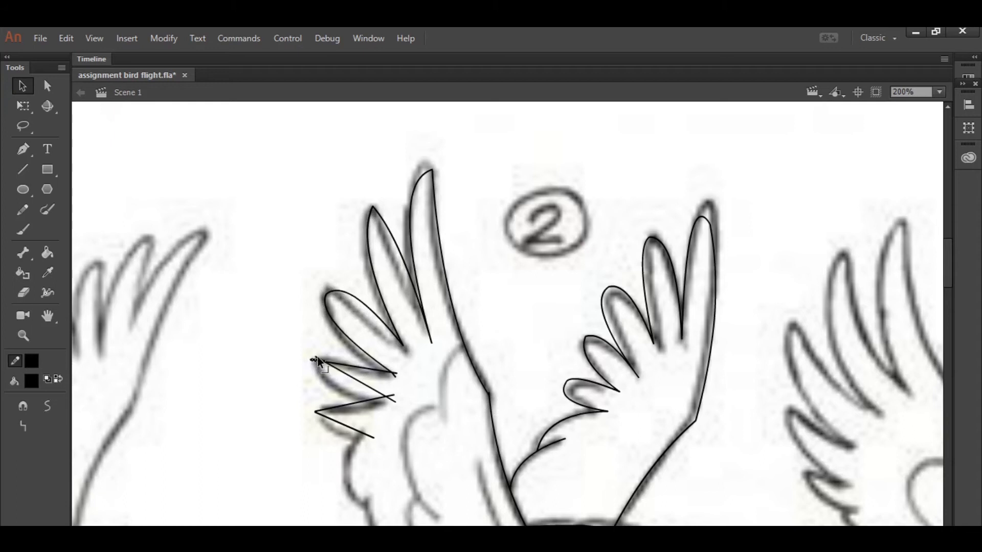
left_click_drag(340, 372, 311, 372)
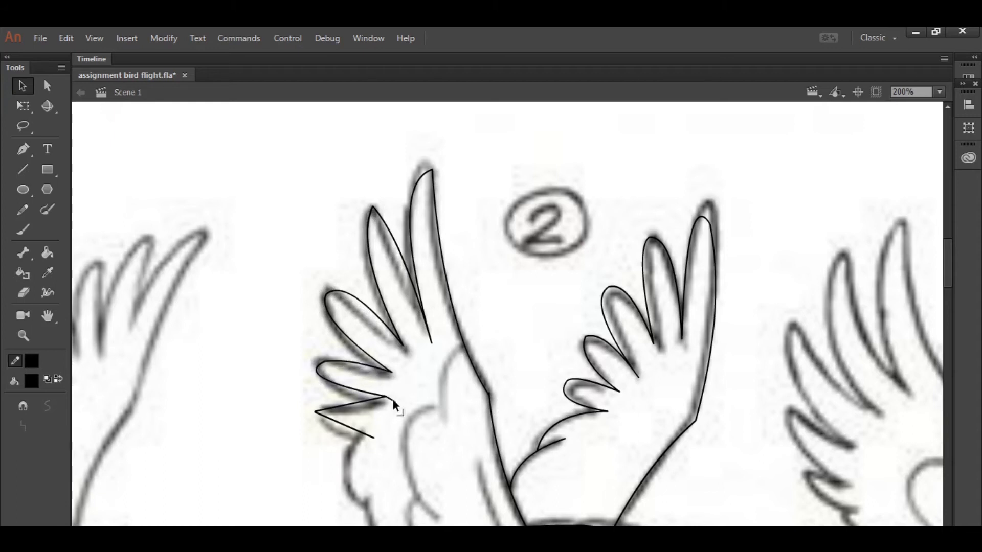
left_click_drag(393, 400, 391, 407)
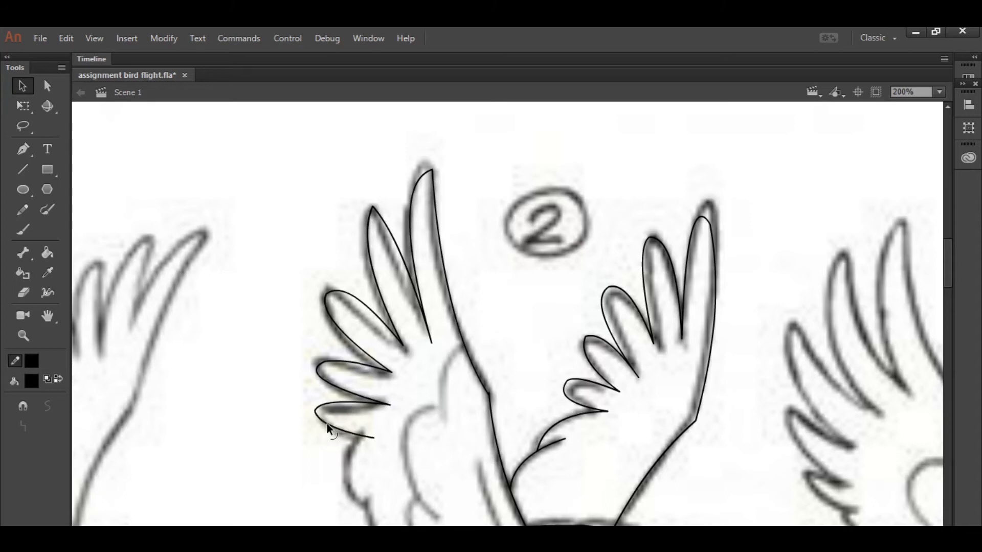
Draw the near wing's scalloped trailing edge down to the body with the Pencil and delete the stray line end at the tail.
mouse_move(419, 457)
left_mouse_down()
mouse_move(412, 296)
mouse_move(393, 347)
mouse_move(483, 417)
left_mouse_up()
left_click(29, 209)
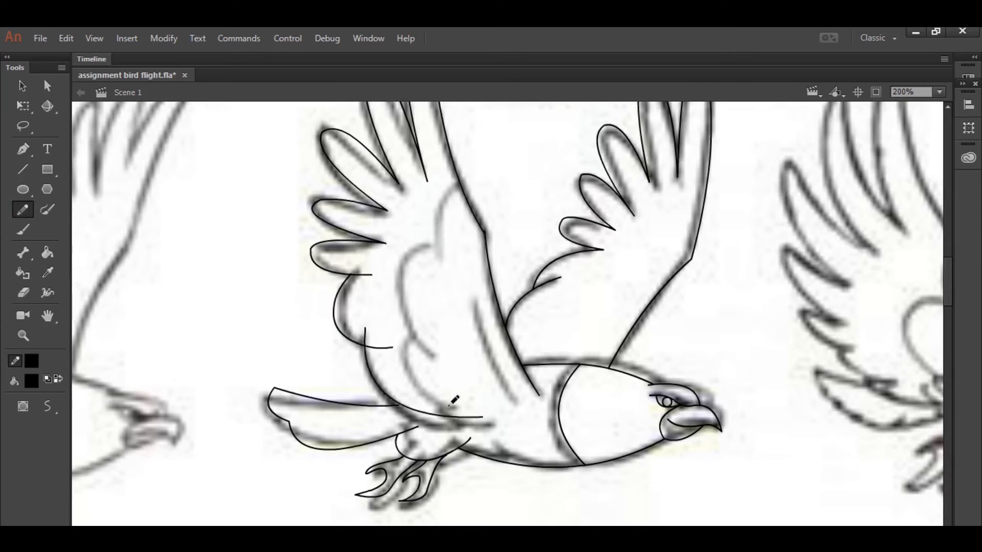
key("v")
left_click_drag(400, 406, 414, 404)
left_click(408, 406)
left_click(409, 402)
key("Delete")
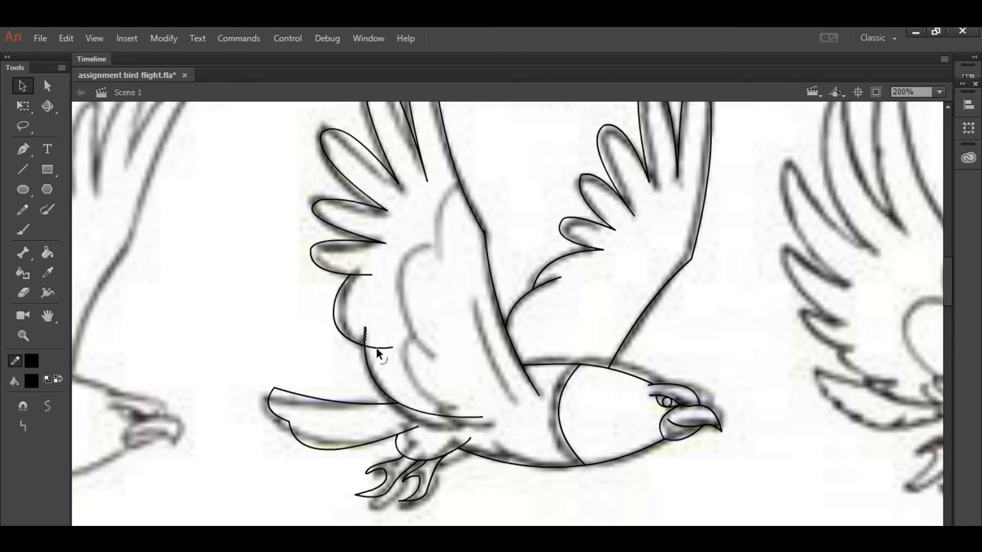
Compare the traced birds on frames 1 and 2 with the Layer_1 reference temporarily hidden.
key("ctrl+minus")
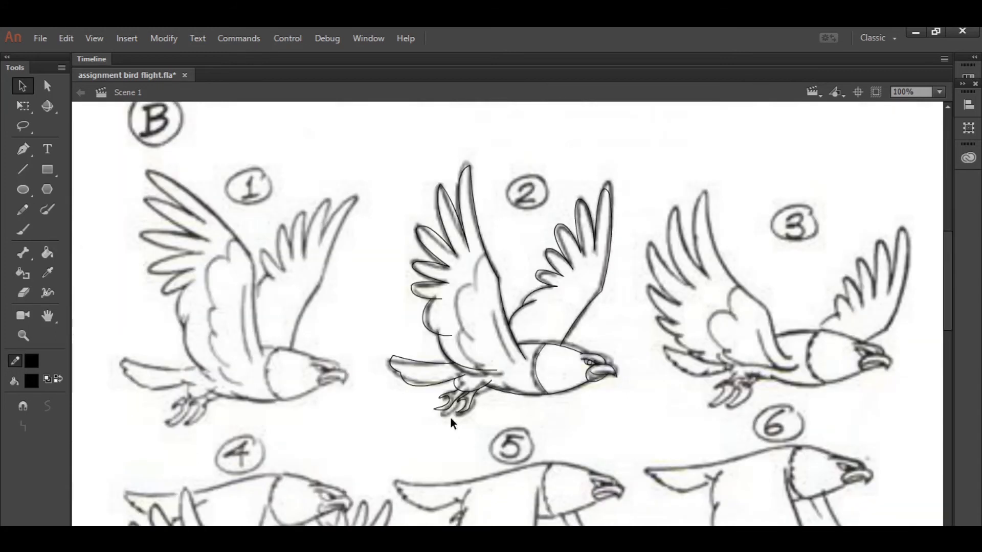
left_click(99, 59)
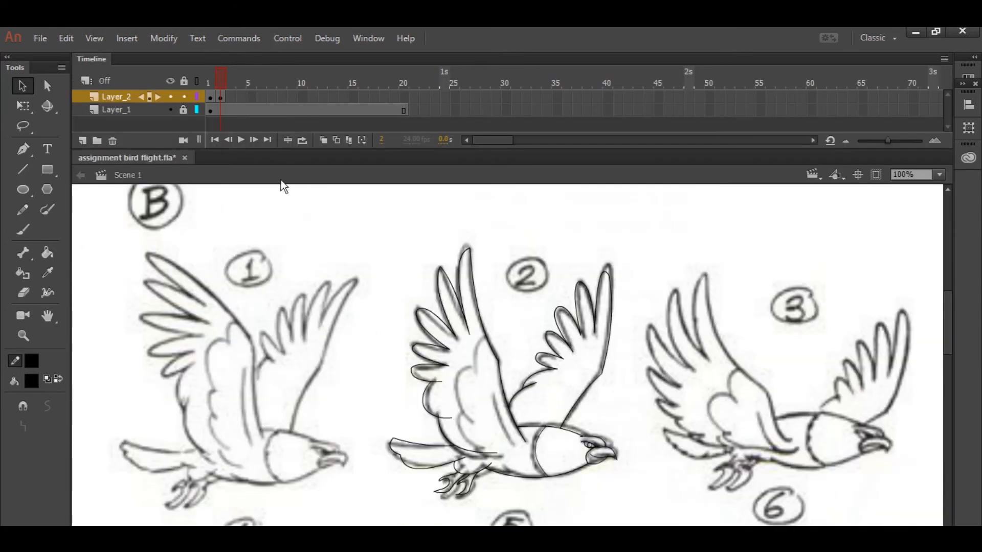
left_click(210, 88)
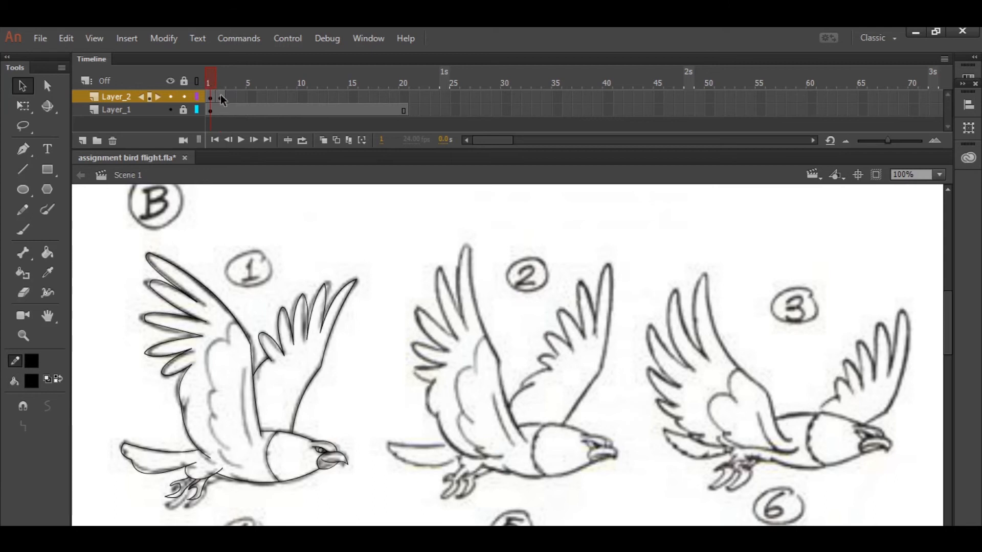
left_click(184, 110)
left_click(169, 109)
left_click(220, 92)
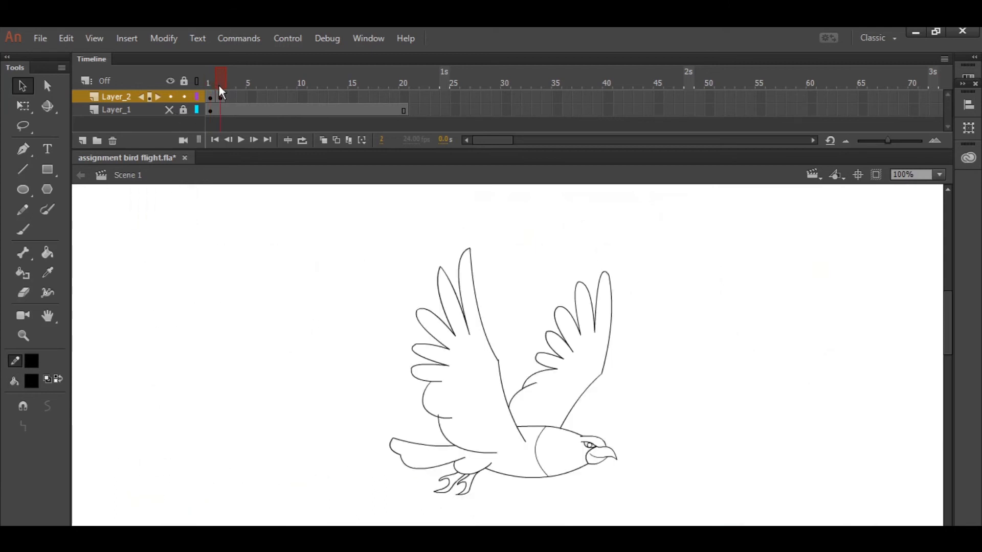
left_click_drag(218, 84, 209, 92)
left_click(169, 109)
Go to frame 3 of Layer_2 and look over the remaining poses on the reference sheet.
left_click(231, 98)
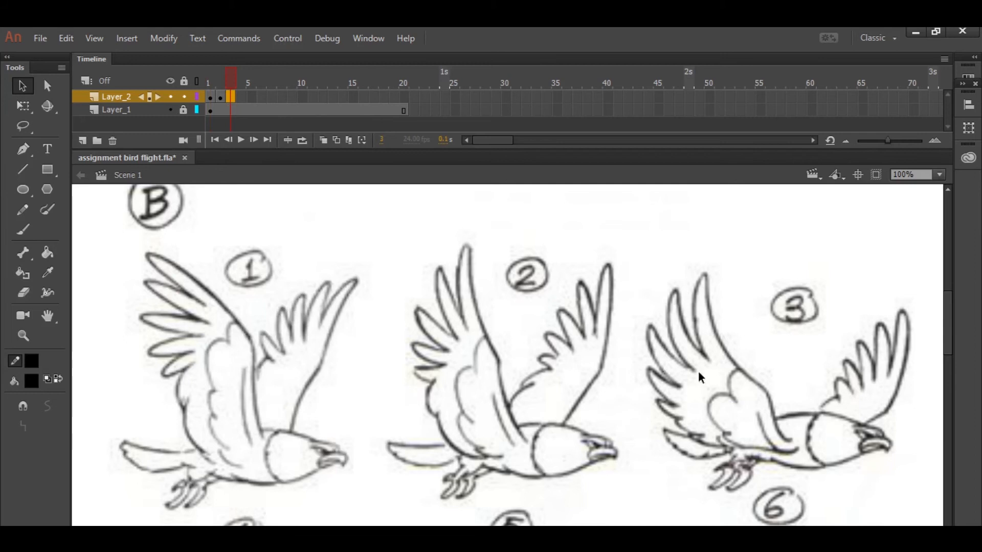
key("ctrl+minus")
scroll(445, 286, "down", 5)
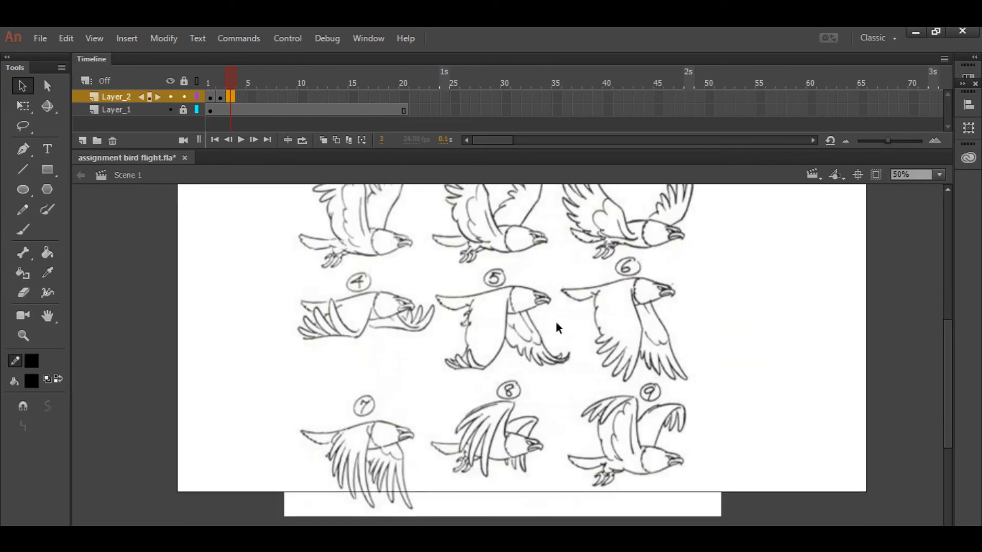
mouse_move(558, 258)
left_mouse_down()
mouse_move(561, 351)
mouse_move(552, 326)
left_mouse_up()
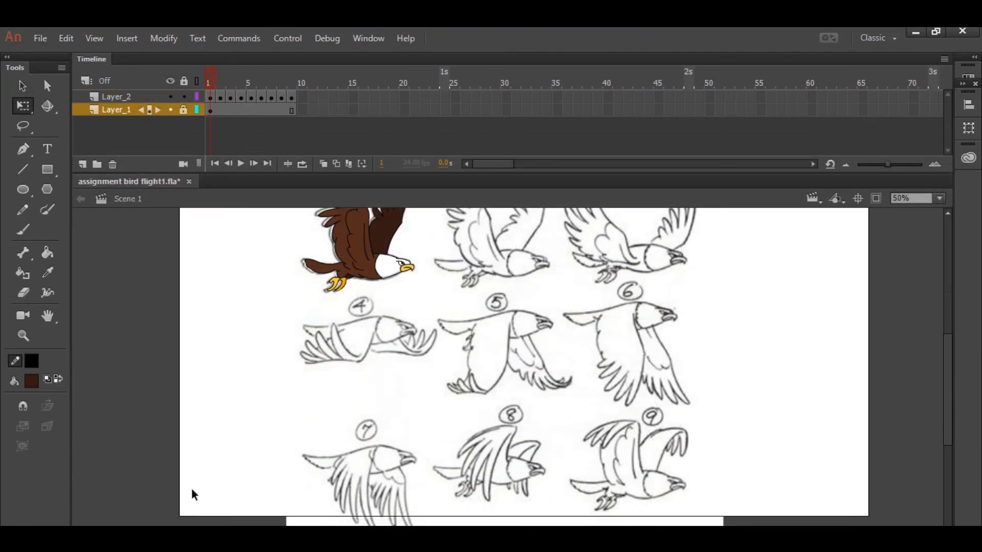
Widen the timeline frames and review the coloured eagle poses on frames 1 to 9 of Layer_2.
left_click(220, 81)
left_click_drag(227, 82, 290, 98)
left_click_drag(890, 166, 898, 166)
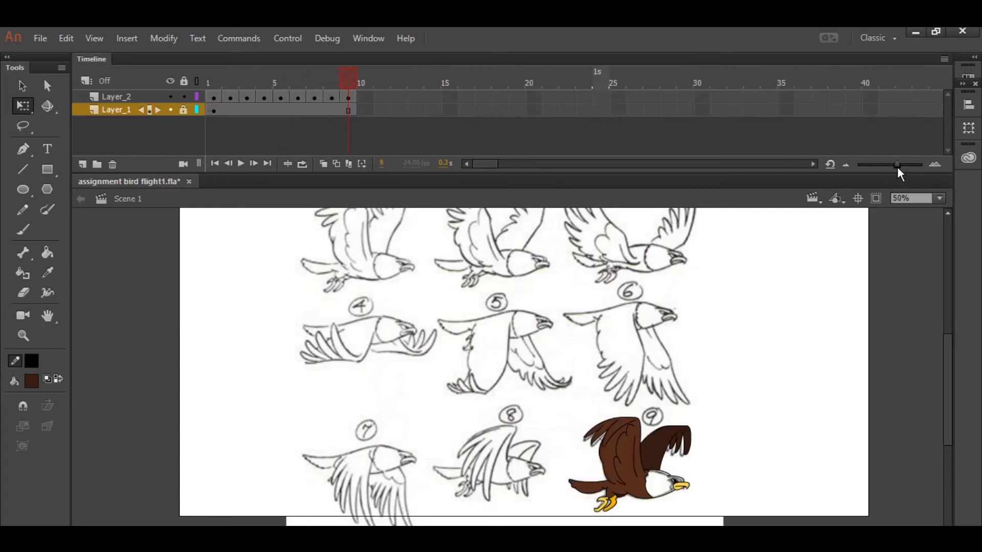
left_click(216, 95)
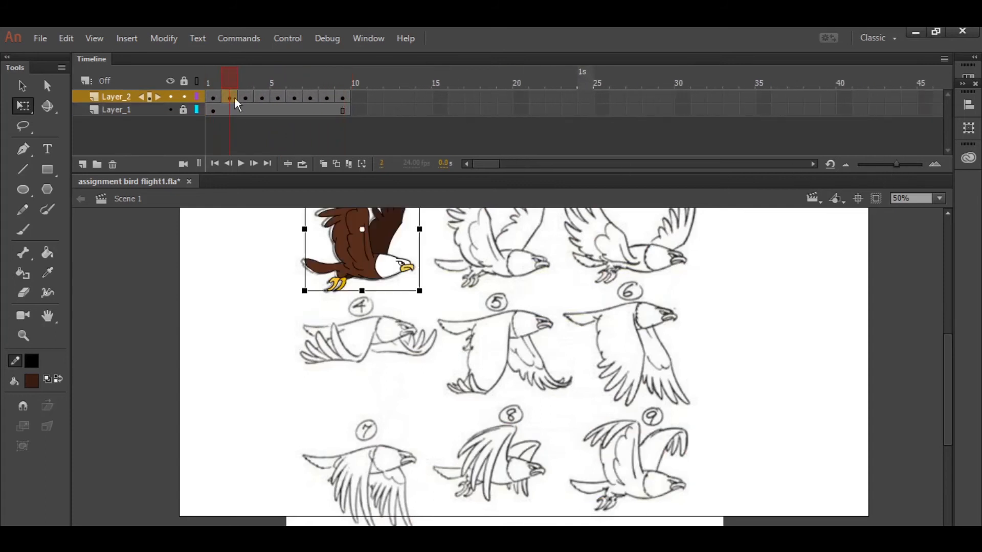
left_click(235, 98)
left_click(248, 98)
left_click(265, 97)
left_click(278, 98)
left_click(294, 97)
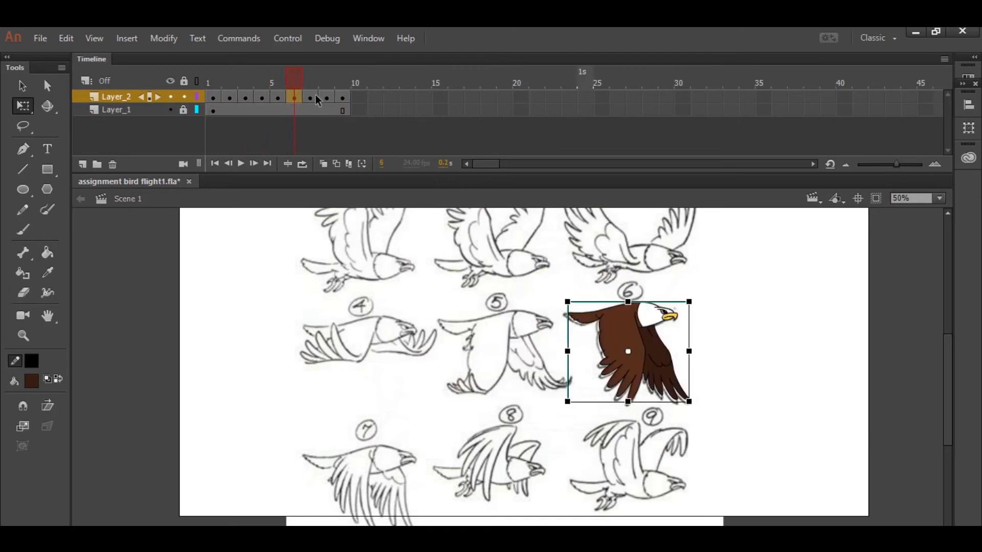
left_click(330, 100)
left_click(315, 96)
left_click(342, 97)
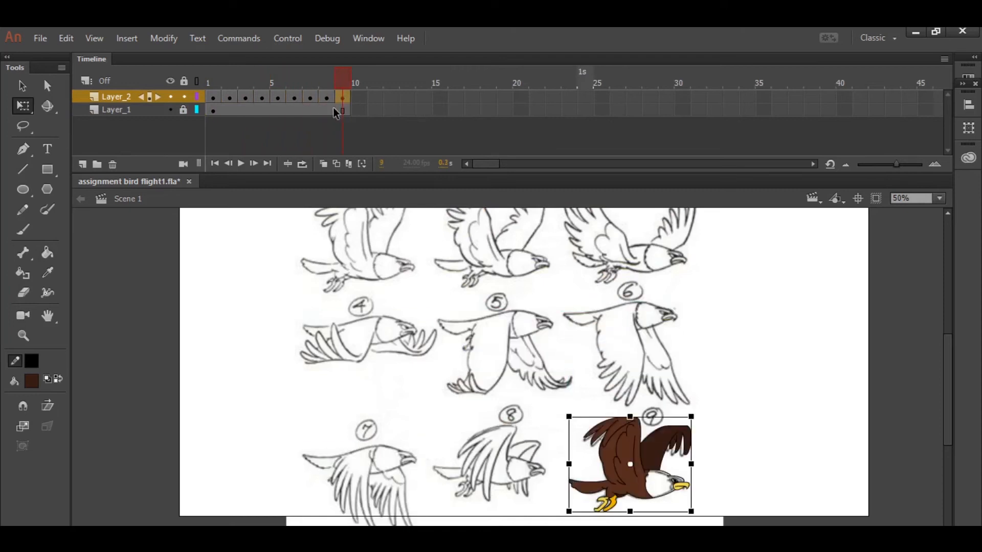
left_click_drag(297, 83, 210, 83)
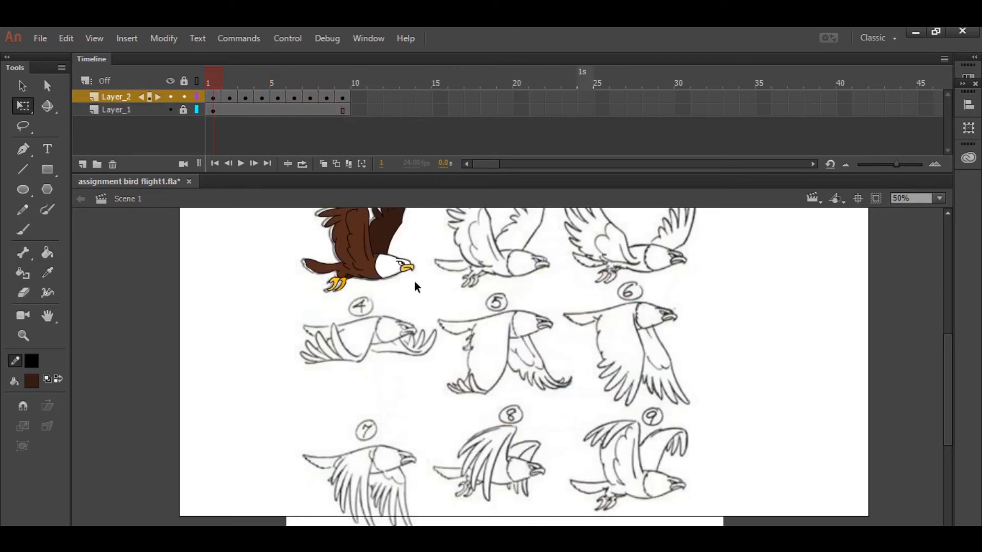
Move the coloured eagle on frame 1 to the middle of the stage and hide the Layer_1 reference.
left_click_drag(428, 255, 428, 294)
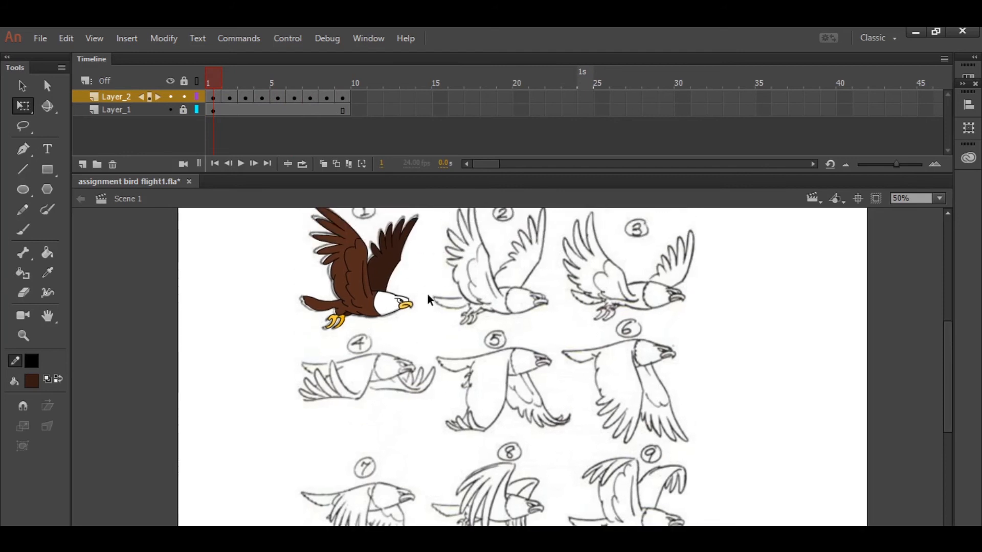
left_click(340, 258)
mouse_move(341, 258)
left_mouse_down()
mouse_move(468, 302)
mouse_move(473, 329)
left_mouse_up()
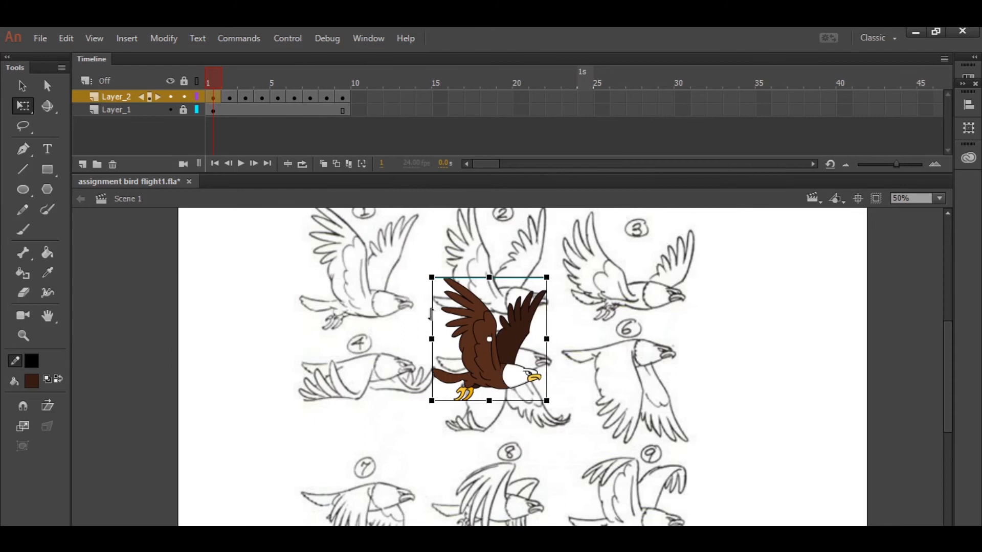
left_click(170, 109)
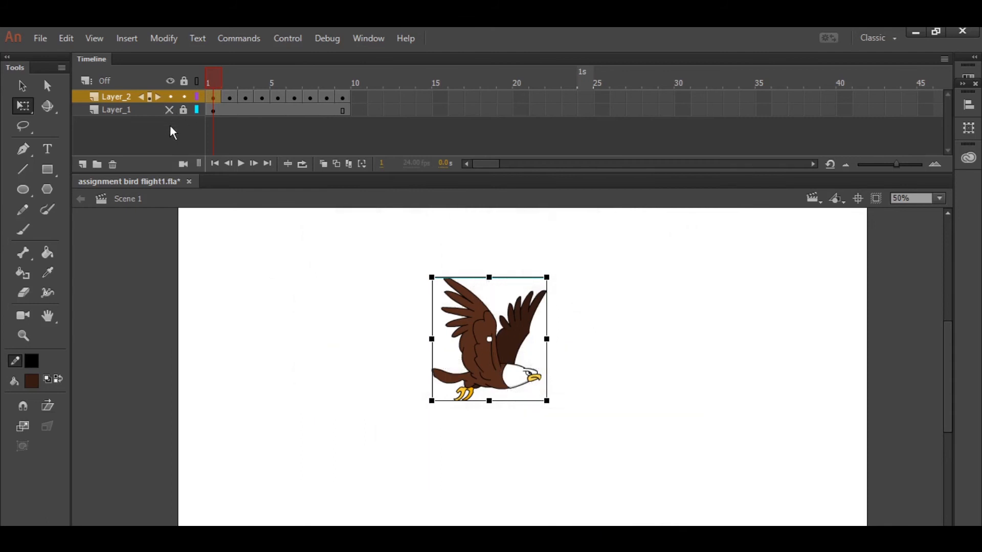
Turn on onion skinning and move the eagles on frames 2 and 3 so their bodies align with the first pose.
left_click(234, 98)
left_click(324, 164)
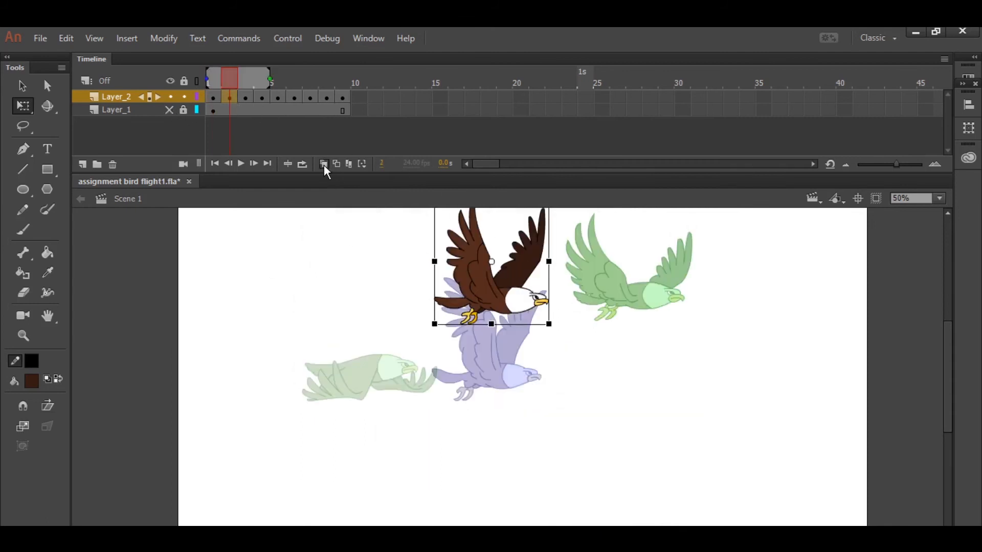
left_click_drag(500, 290, 504, 379)
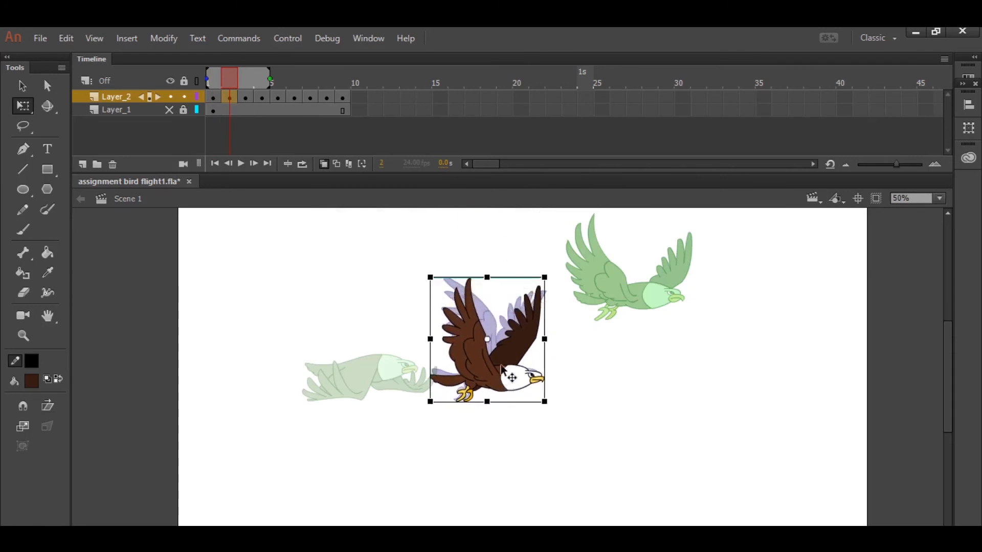
left_click(245, 97)
left_click_drag(596, 303, 539, 403)
Align the eagles on frames 4, 5 and 6 with the onion-skinned earlier poses.
left_click(262, 97)
left_click(278, 97)
left_click(534, 381)
left_click(294, 97)
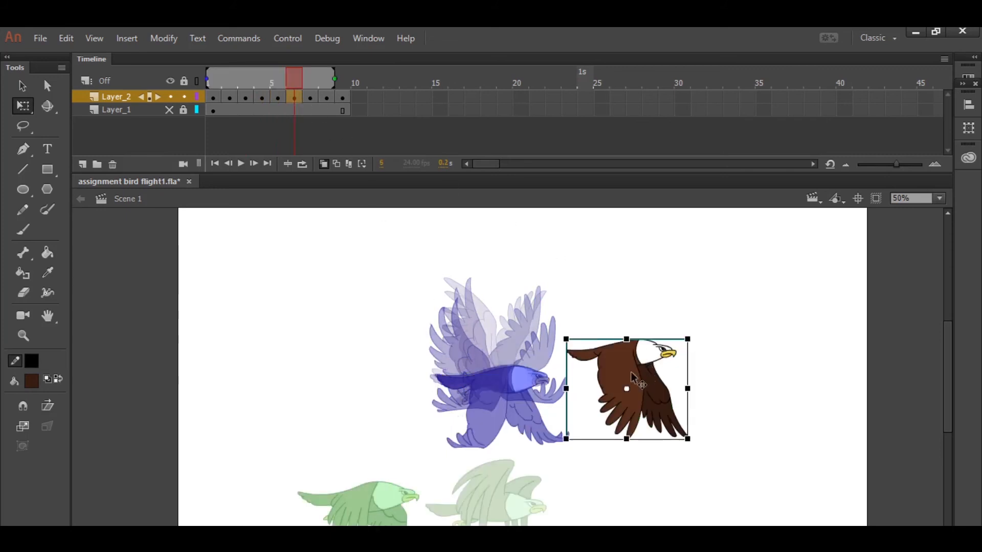
left_click_drag(638, 375, 514, 397)
Align the eagles on frames 7, 8 and 9 with the earlier poses and turn off onion skinning.
left_click(310, 97)
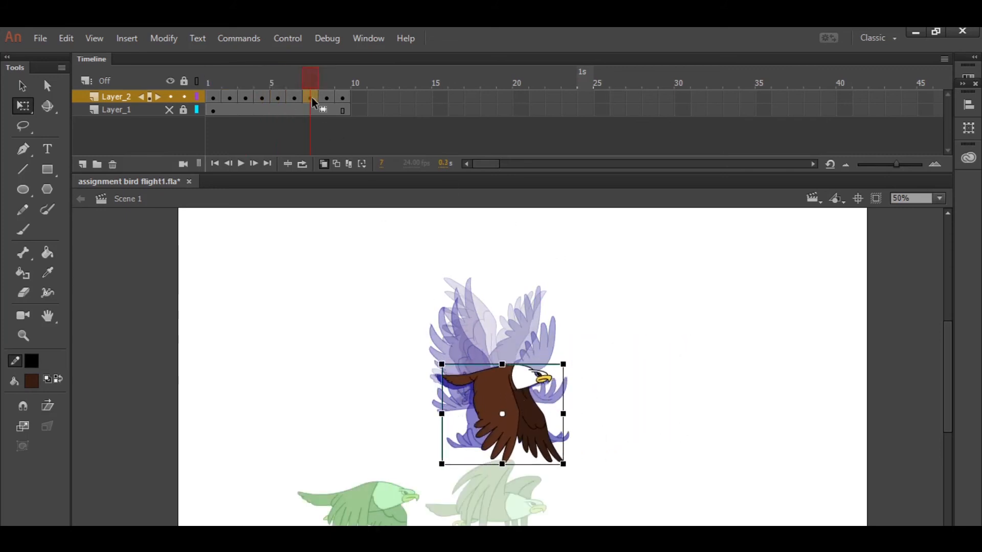
left_click_drag(381, 504, 516, 386)
left_click(327, 98)
left_click_drag(521, 507, 518, 385)
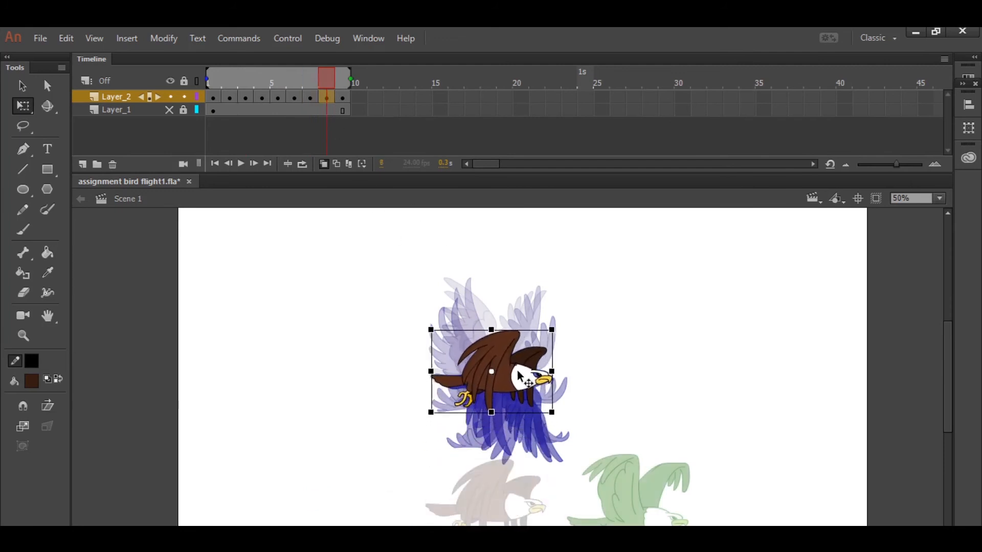
left_click(342, 98)
left_click_drag(568, 479, 429, 336)
left_click(323, 164)
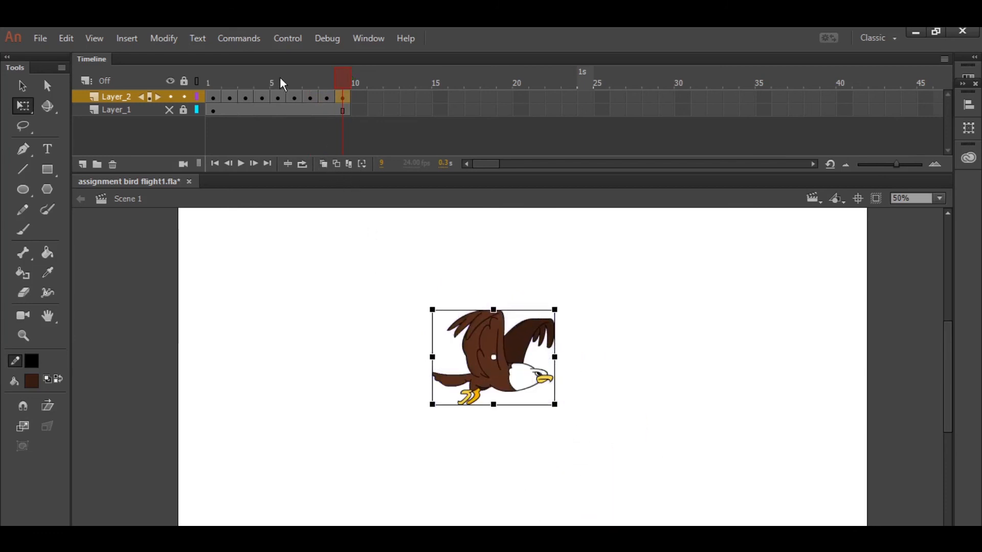
Scrub through the aligned flight poses and delete the Layer_1 reference layer.
left_click(219, 83)
left_click_drag(216, 88, 348, 114)
left_click(147, 112)
left_click(112, 164)
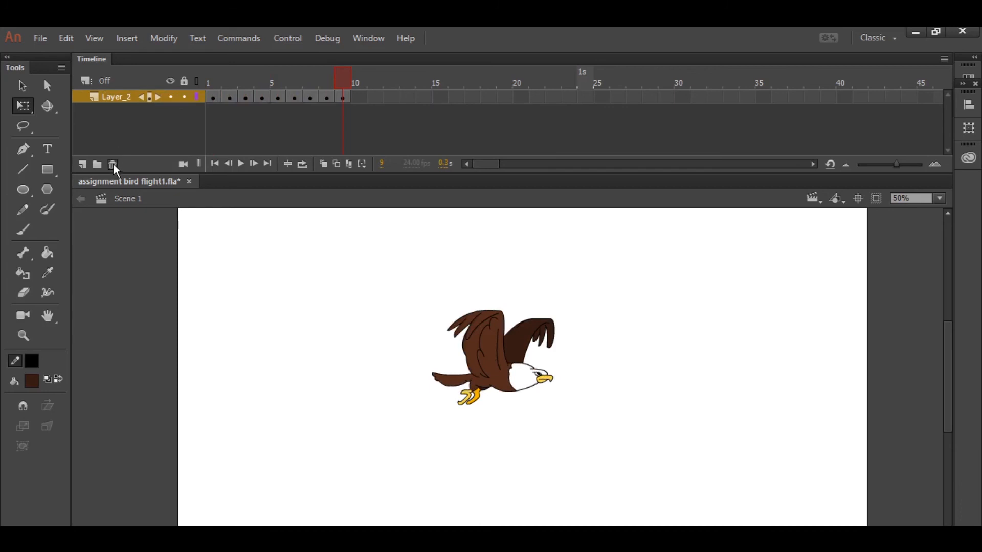
Play the eagle flight cycle as a test movie and close the preview.
key("ctrl+Return")
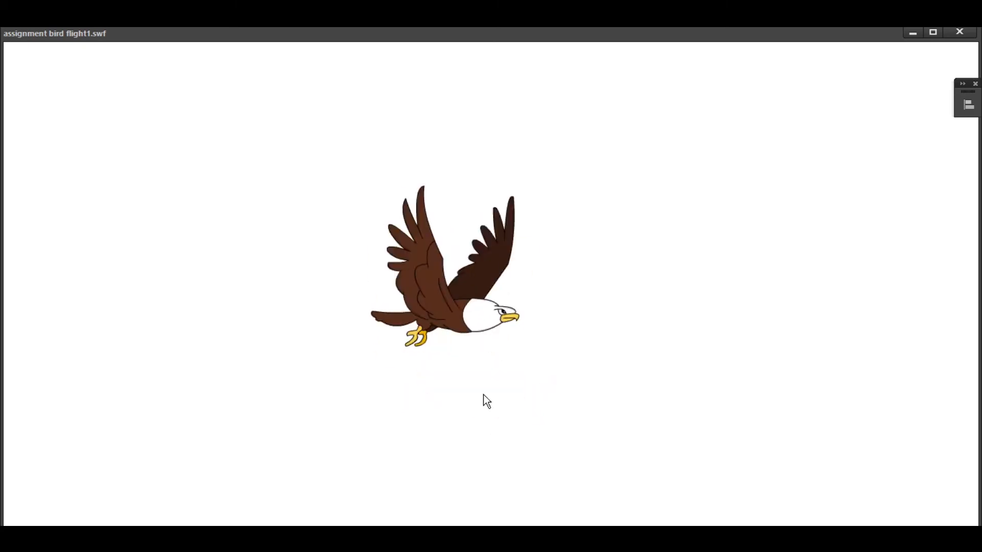
left_click(960, 33)
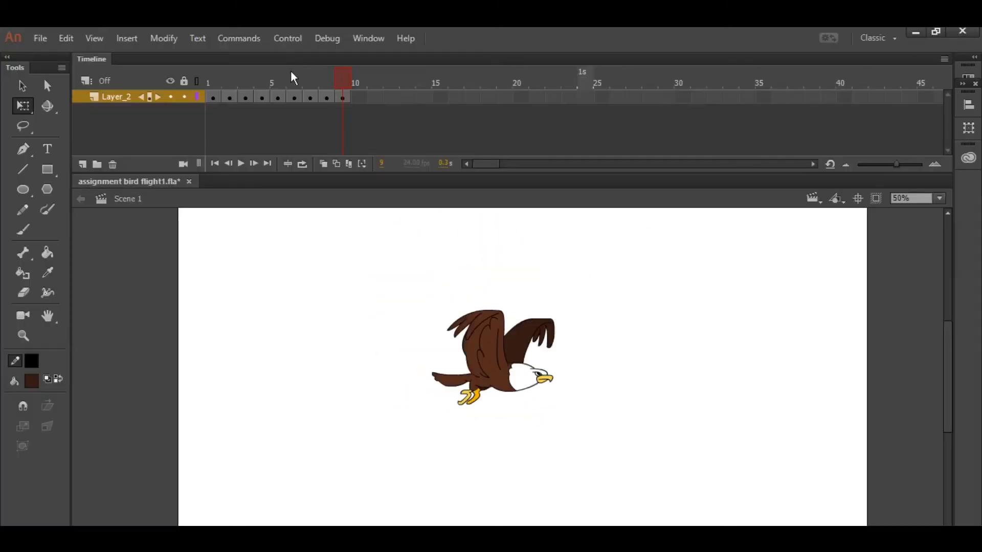
Show the rulers and place a horizontal and a vertical guide crossing at the eagle's beak tip on frame 1.
left_click_drag(228, 83, 211, 91)
left_click(213, 98)
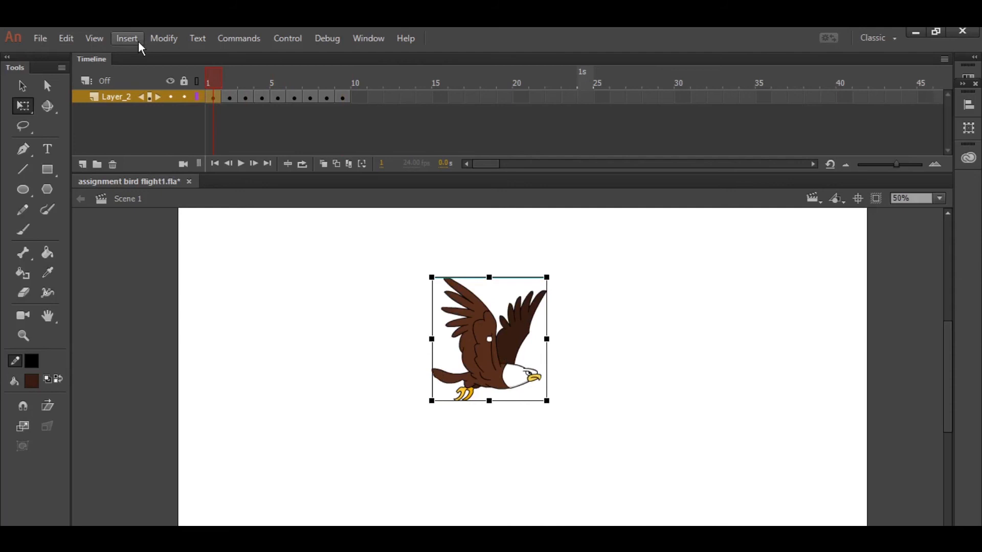
left_click(103, 39)
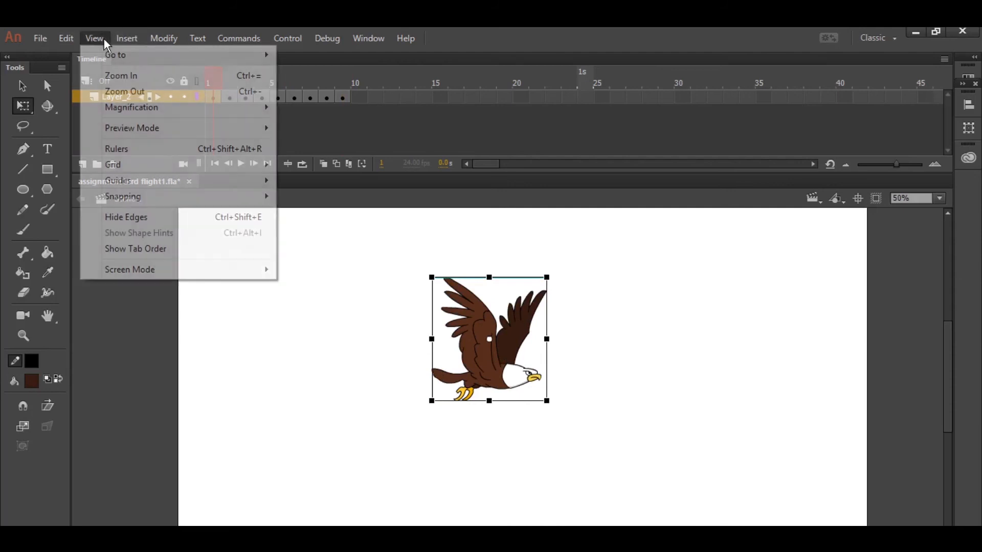
left_click(129, 149)
left_click_drag(81, 284, 554, 384)
left_click_drag(521, 215, 535, 392)
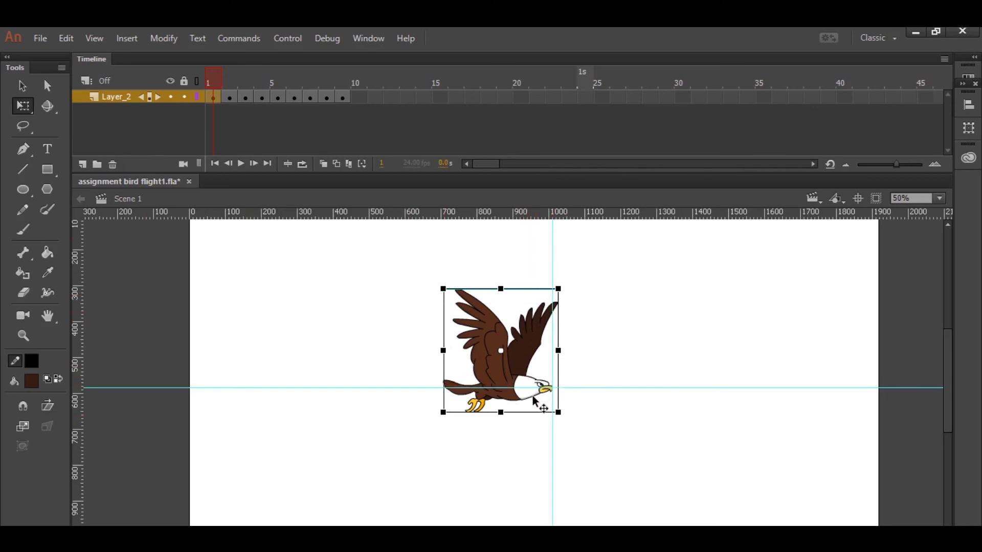
key("ctrl+equal")
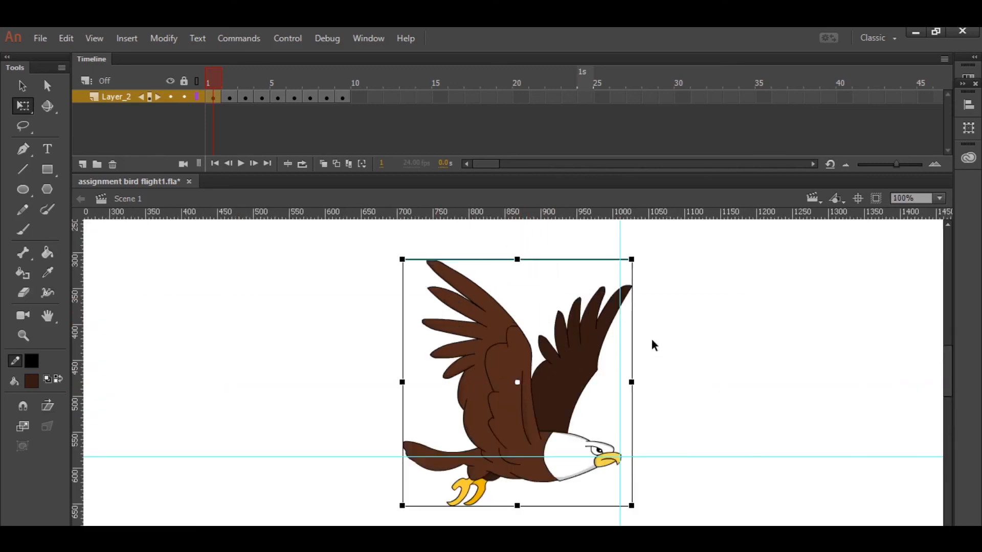
left_click_drag(620, 247, 621, 250)
Nudge the eagle on frame 2 left and up until its beak tip meets the crossing of the guides.
left_click(230, 98)
key("Left")
key("Left")
key("Left")
key("Left")
key("Left")
key("Left")
key("Left")
key("Left")
key("Left")
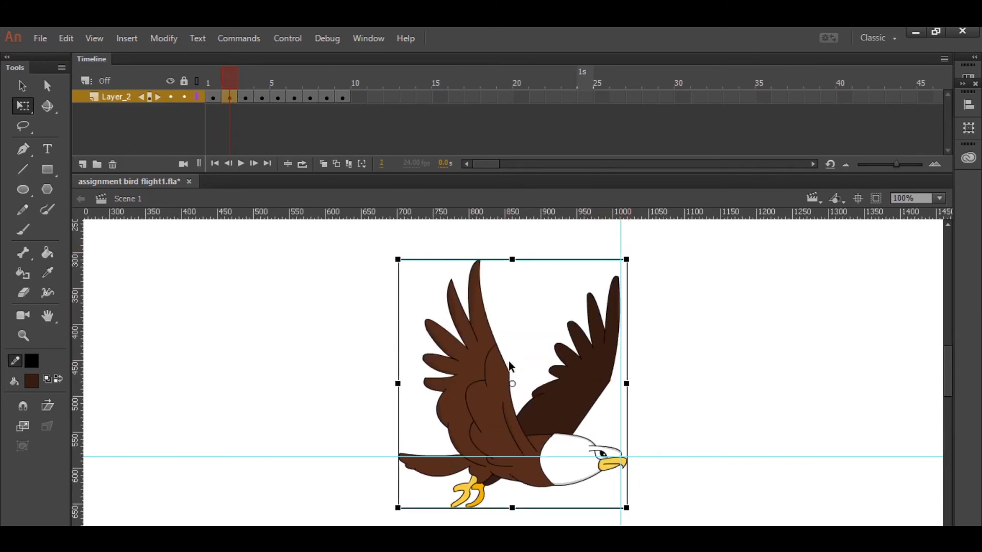
key("Left")
key("Left")
key("Left")
key("Left")
key("Left")
key("Left")
key("Up")
key("Up")
key("Up")
key("Up")
key("Up")
key("Up")
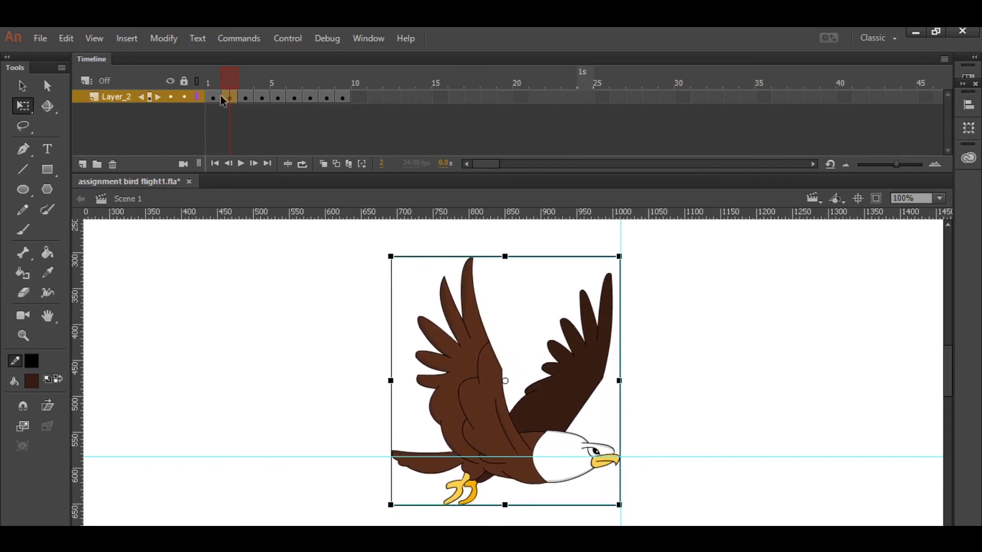
Nudge the eagle on frame 3 up and left to bring its beak tip to the crossing of the guides.
left_click(245, 97)
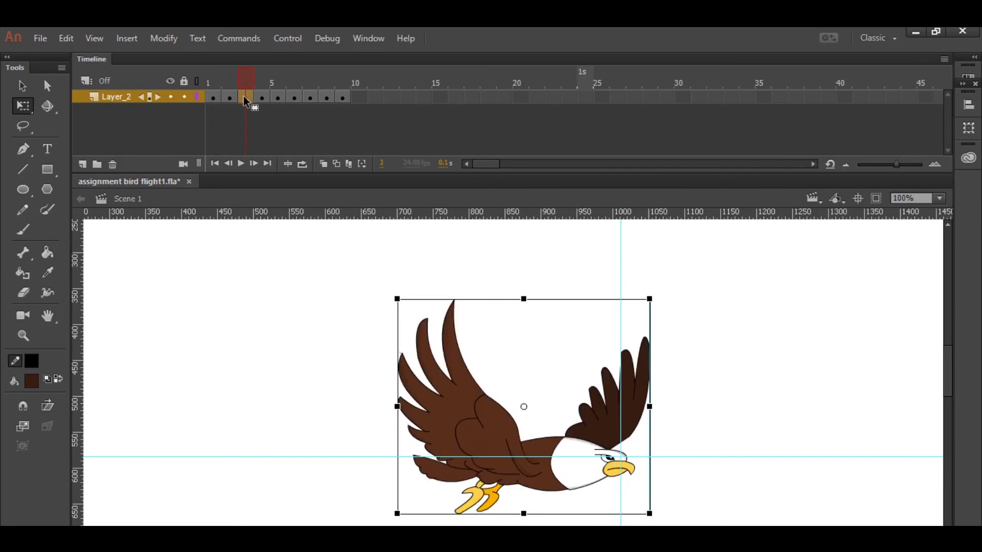
key("Up")
key("Up")
key("Up")
key("Up")
key("Up")
key("Up")
key("Up")
key("Up")
key("Up")
key("Up")
key("Up")
key("Up")
key("Up")
key("Up")
key("Up")
key("Left")
key("Left")
key("Left")
key("Left")
key("Left")
key("Left")
key("Left")
key("Left")
key("Left")
key("Left")
key("Left")
key("Left")
key("Left")
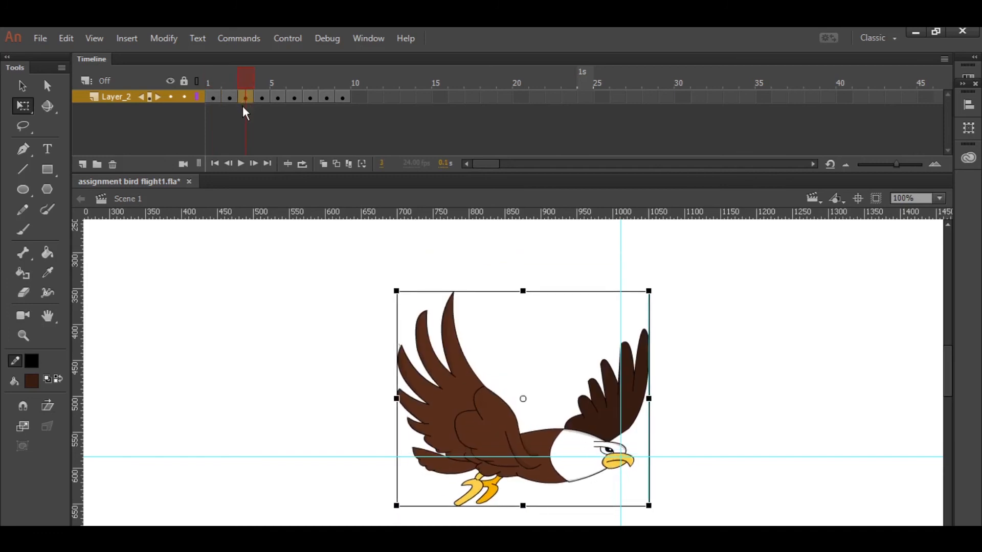
key("Left")
key("Left")
key("Left")
key("Left")
key("Left")
key("Left")
key("Left")
key("Left")
key("Left")
key("Left")
key("Left")
key("Left")
key("Left")
key("Left")
key("Left")
key("Left")
key("Left")
key("Left")
key("Left")
key("Down")
key("Down")
key("Down")
Nudge the eagle on frame 4 left and slightly up to bring its beak tip to the crossing of the guides.
left_click(256, 98)
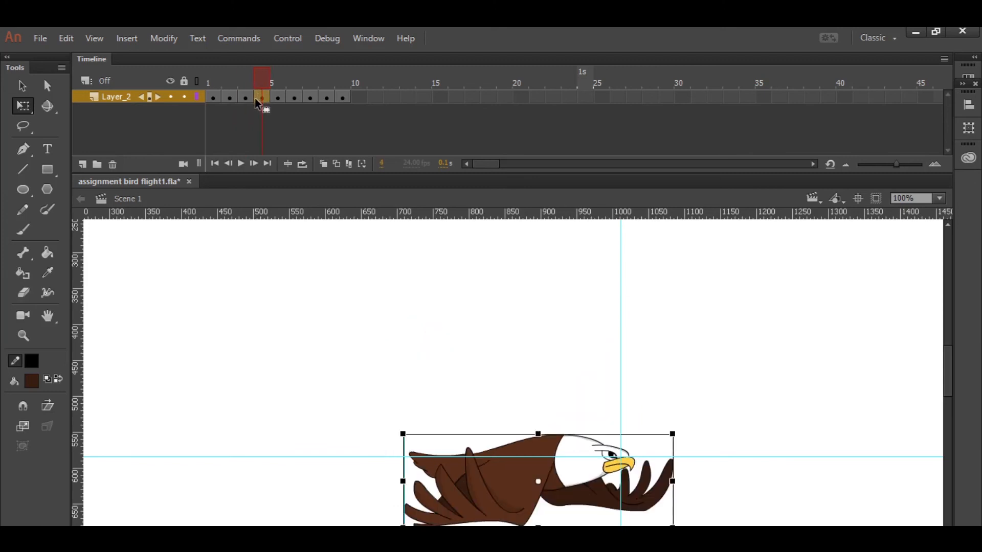
key("Up")
key("Up")
key("Up")
key("Up")
key("Up")
key("Up")
key("Up")
key("Up")
key("Up")
key("Up")
key("Up")
key("Up")
key("Up")
key("Up")
key("Up")
key("Up")
key("Up")
key("Up")
key("Up")
key("Up")
key("Left")
key("Left")
key("Left")
key("Left")
key("Left")
key("Left")
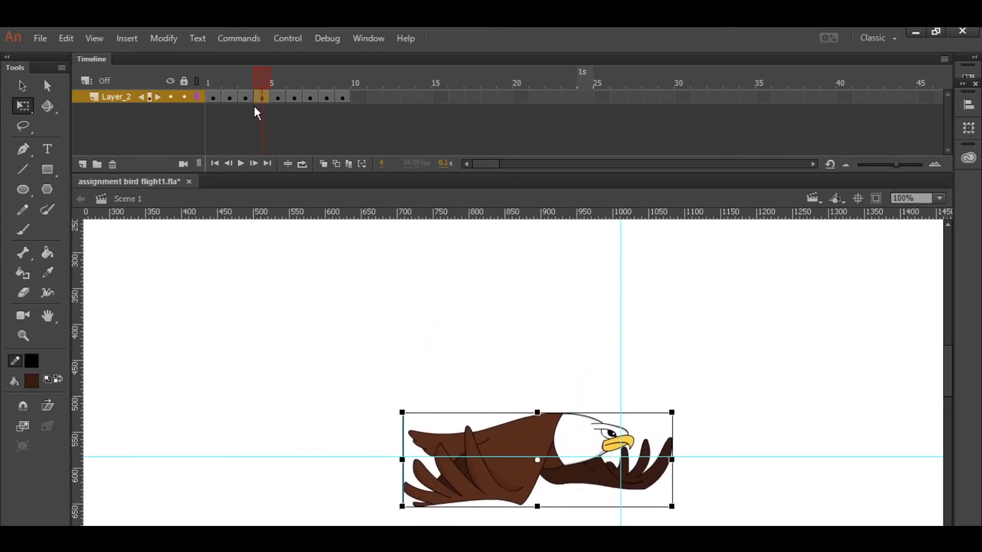
key("Left")
key("Left")
key("Left")
key("Left")
key("Left")
key("Left")
key("Left")
key("Left")
key("Left")
key("Left")
key("Left")
key("Left")
key("Left")
key("Left")
key("Left")
key("Left")
key("Left")
key("Left")
key("Left")
key("Left")
key("Down")
key("Down")
key("Down")
key("Down")
key("Down")
key("Down")
key("Down")
key("Down")
key("Down")
key("Down")
key("Down")
key("Down")
key("Down")
key("Down")
key("Down")
key("Down")
key("Down")
key("Down")
key("Down")
key("Down")
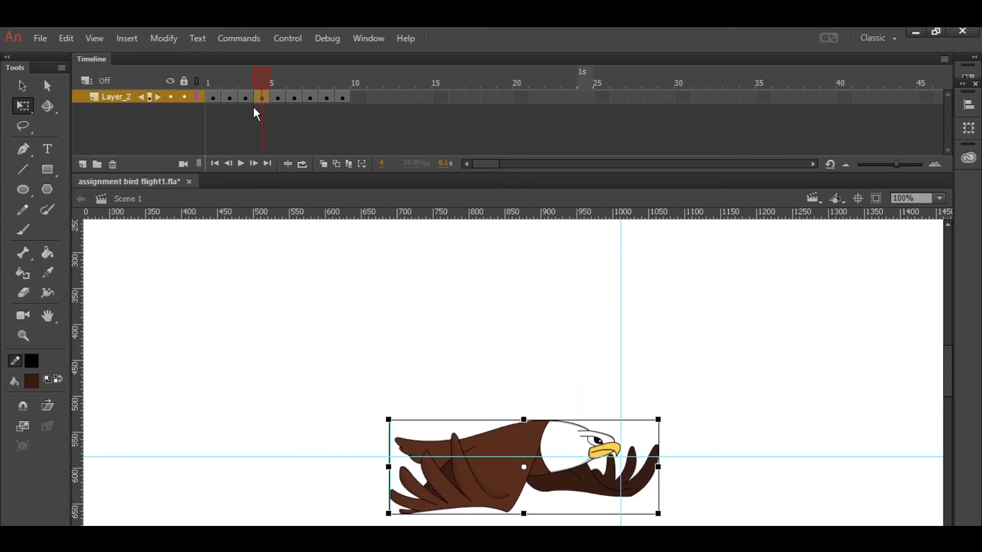
key("Down")
key("Down")
Nudge the eagle on frame 5 left until its beak tip lines up with the vertical guide.
left_click(277, 97)
key("Left")
key("Left")
key("Left")
key("Left")
key("Left")
key("Left")
key("Left")
key("Left")
key("Left")
key("Left")
key("Left")
key("Left")
key("Left")
key("Left")
key("Left")
key("Left")
key("Left")
key("Left")
key("Left")
key("Left")
key("Left")
key("Left")
key("Left")
key("Left")
key("Left")
key("Left")
key("Left")
key("Left")
key("Left")
key("Left")
key("Left")
key("Left")
key("Left")
key("Right")
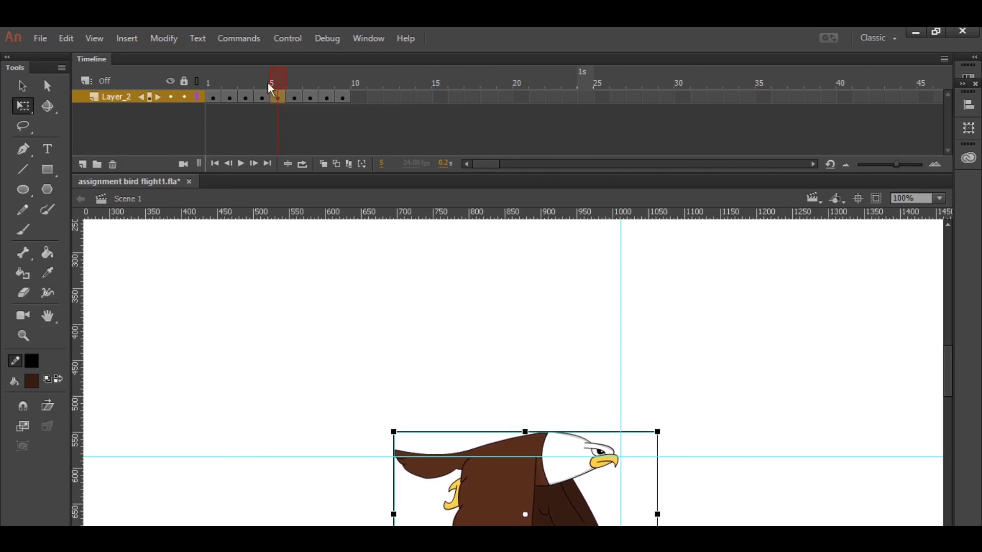
Nudge the eagle on frame 6 left until its beak tip lines up with the vertical guide.
left_click(298, 98)
key("Left")
key("Left")
key("Left")
key("Left")
key("Left")
key("Left")
key("Left")
key("Left")
key("Left")
key("Left")
key("Left")
key("Left")
key("Left")
key("Left")
key("Left")
key("Left")
key("Left")
key("Left")
key("Left")
key("Left")
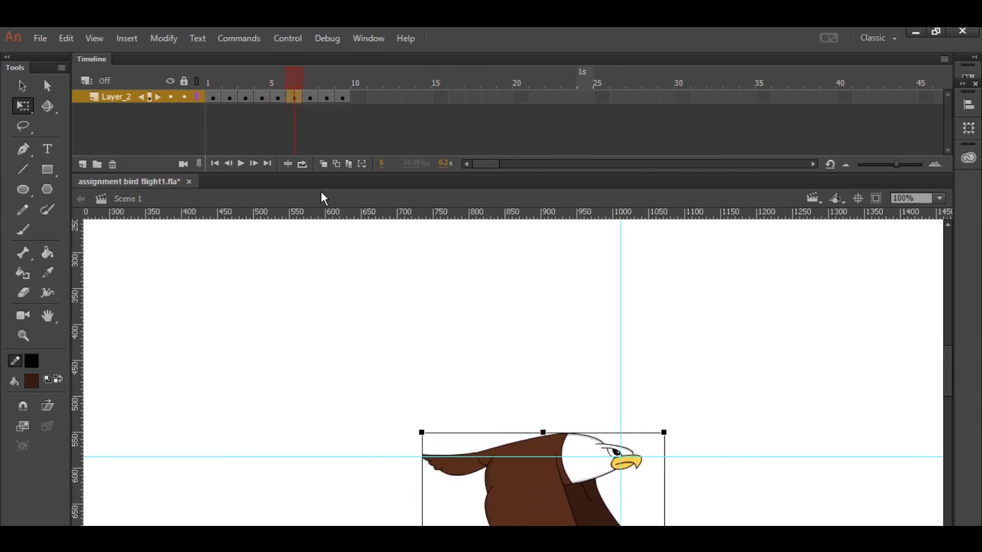
Nudge the eagle on frame 7 left until its beak tip lines up with the vertical guide.
left_click(315, 101)
key("Left")
key("Left")
key("Left")
key("Left")
key("Left")
key("Left")
key("Left")
key("Left")
key("Left")
key("Left")
key("Left")
key("Left")
key("Left")
key("Left")
key("Left")
key("Left")
key("Left")
key("Left")
key("Left")
key("Left")
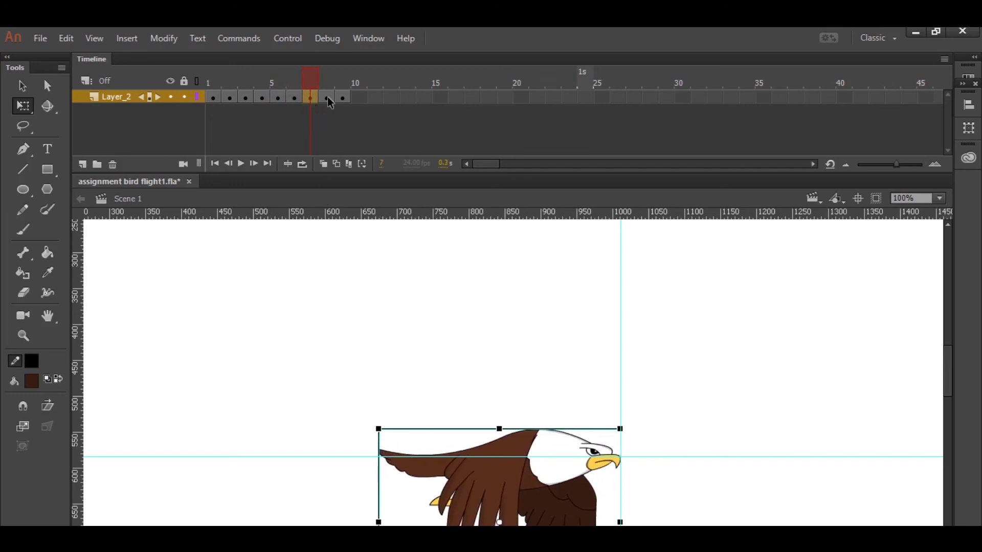
Nudge the eagle on frame 8 left and slightly up to bring its beak tip to the crossing of the guides.
left_click(327, 100)
key("Left")
key("Left")
key("Left")
key("Left")
key("Left")
key("Left")
key("Left")
key("Left")
key("Left")
key("Left")
key("Left")
key("Left")
key("Left")
key("Left")
key("Left")
key("Left")
key("Left")
key("Left")
key("Left")
key("Left")
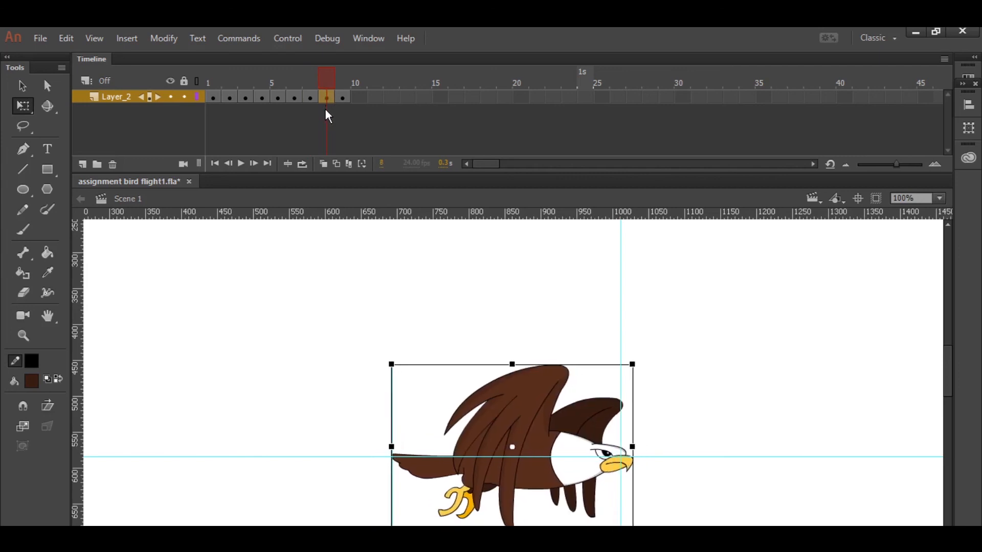
key("Left")
key("Left")
key("Left")
key("Left")
key("Left")
key("Left")
key("Left")
key("Left")
key("Left")
key("Left")
key("Left")
key("Left")
key("Left")
key("Left")
key("Left")
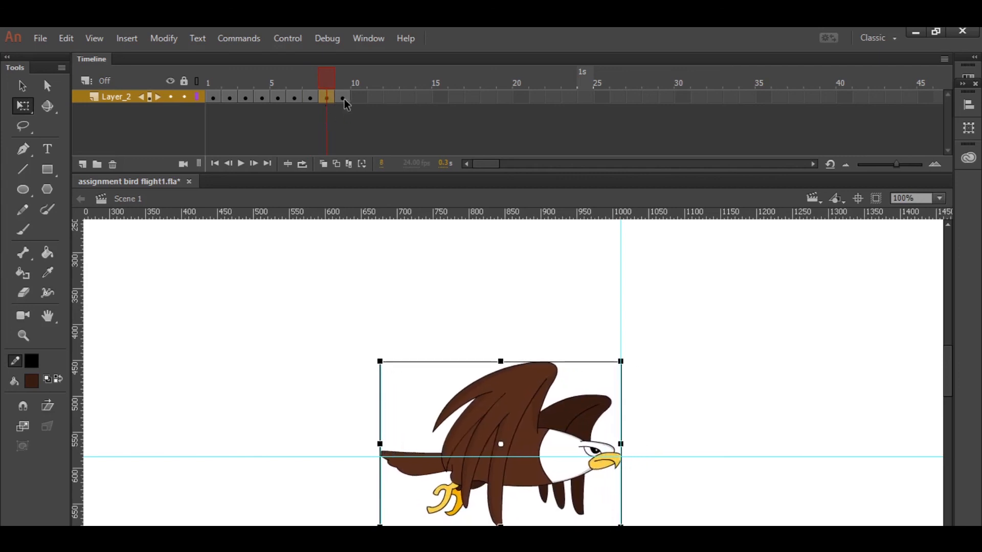
Nudge the eagle on frame 9 left until its beak tip lines up with the vertical guide.
left_click(342, 98)
key("Left")
key("Left")
key("Left")
key("Left")
key("Left")
key("Left")
key("Left")
key("Left")
key("Left")
key("Left")
key("Left")
key("Left")
key("Left")
key("Left")
key("Left")
key("Left")
key("Left")
key("Left")
key("Left")
key("Left")
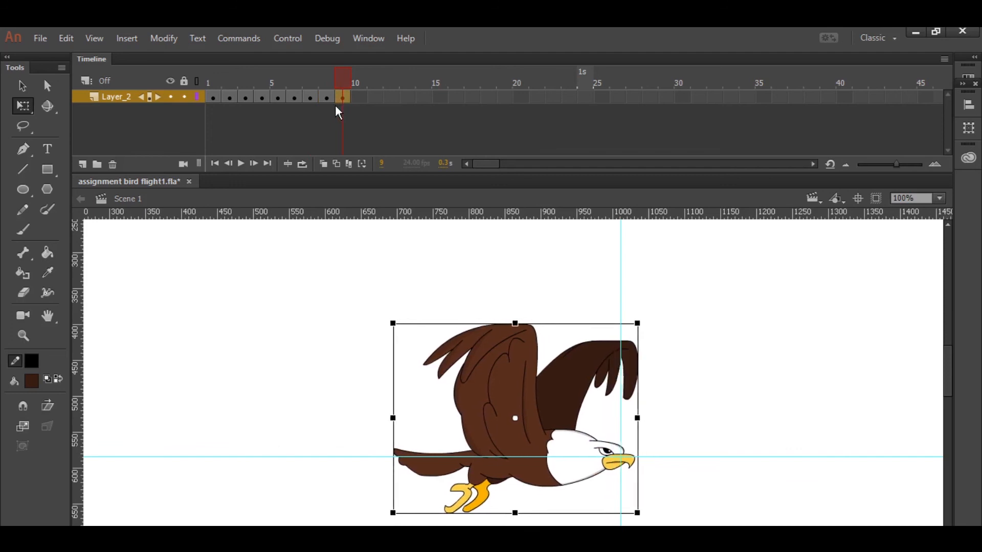
Deselect the eagle, preview the aligned nine-frame flight cycle as a test movie and close the preview.
left_click(623, 306)
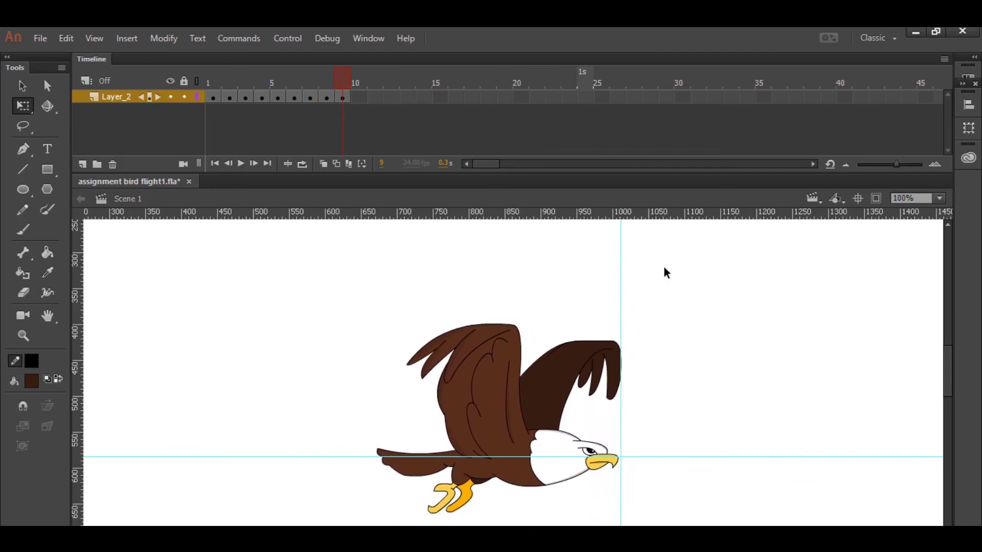
key("ctrl+Return")
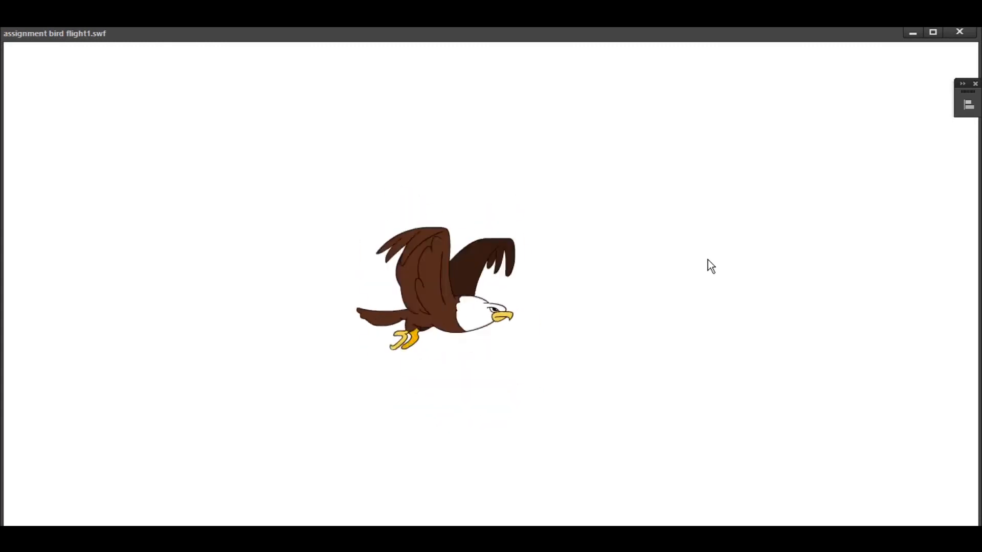
left_click(961, 33)
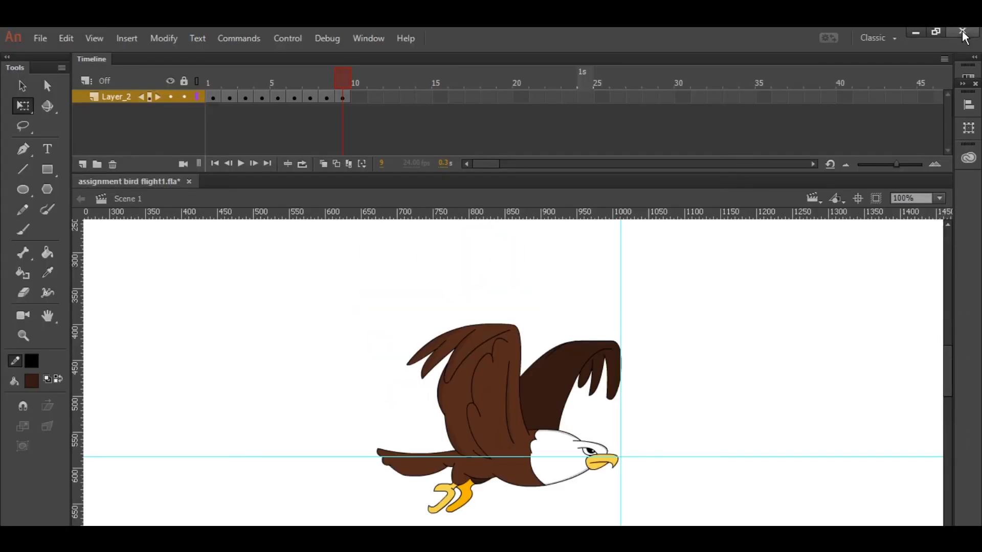
Enlarge the eagle on all nine frames together to about 1.75 times its size using multiple-frame editing, and switch that mode off.
key("ctrl+minus")
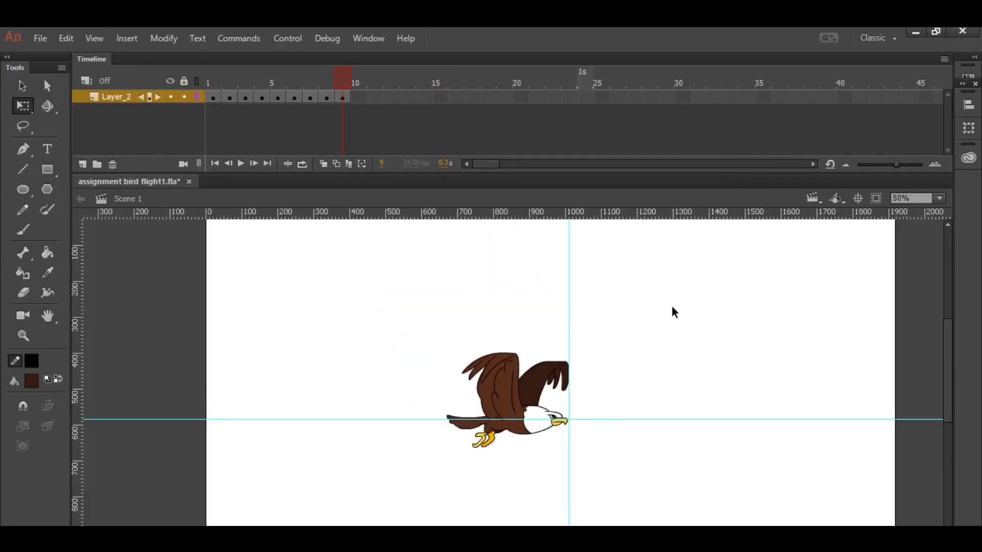
left_click(349, 164)
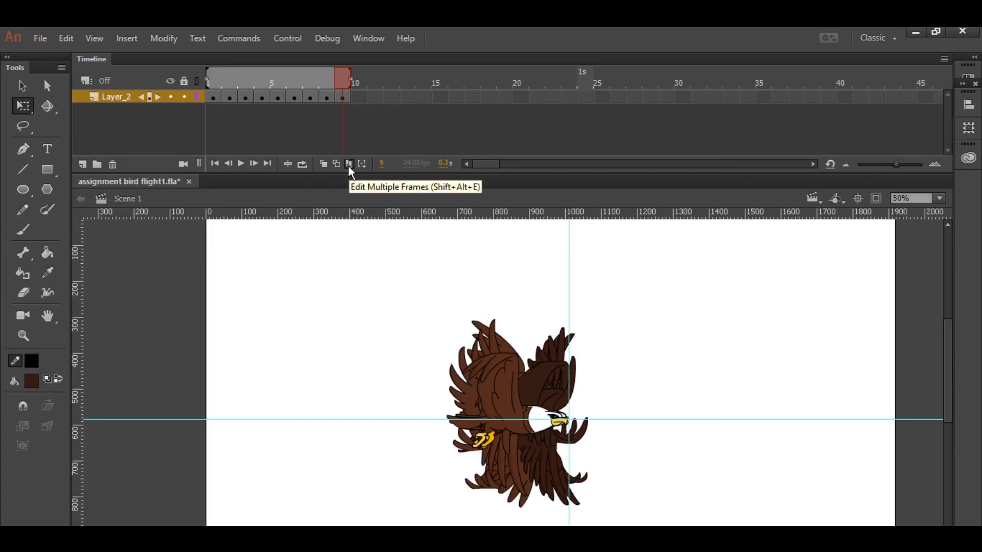
left_click(348, 165)
left_click(128, 96)
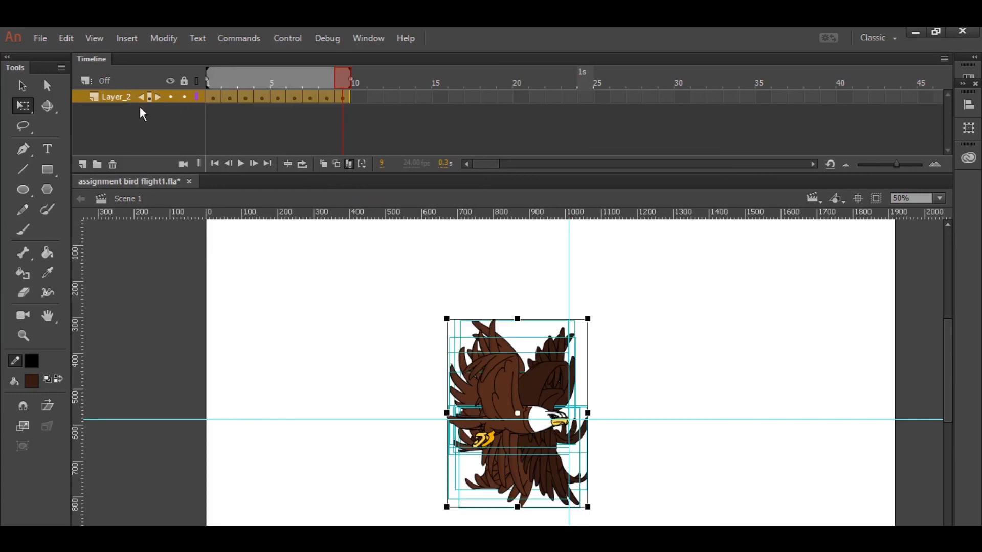
key("ctrl+minus")
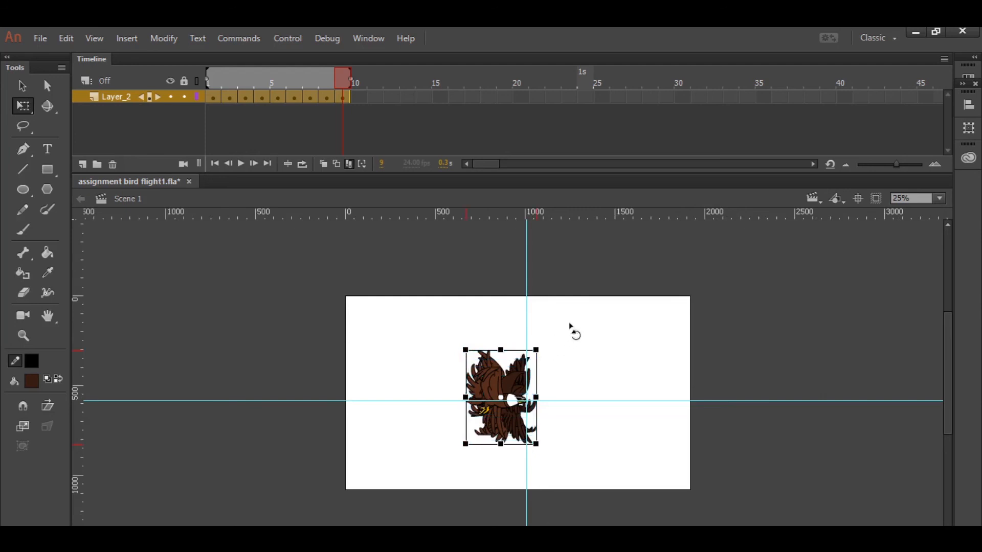
left_click_drag(540, 347, 583, 311)
left_click(605, 338)
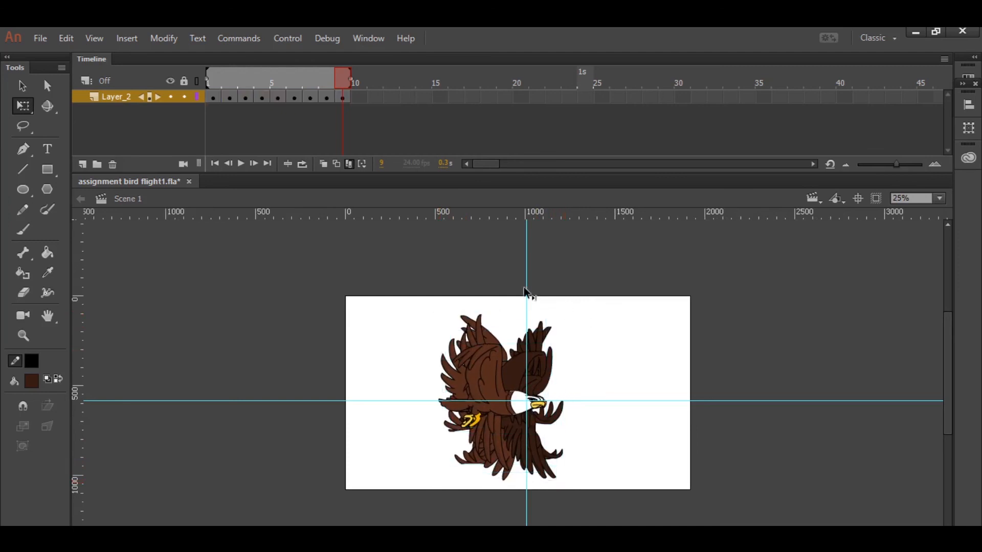
left_click(348, 165)
key("Return")
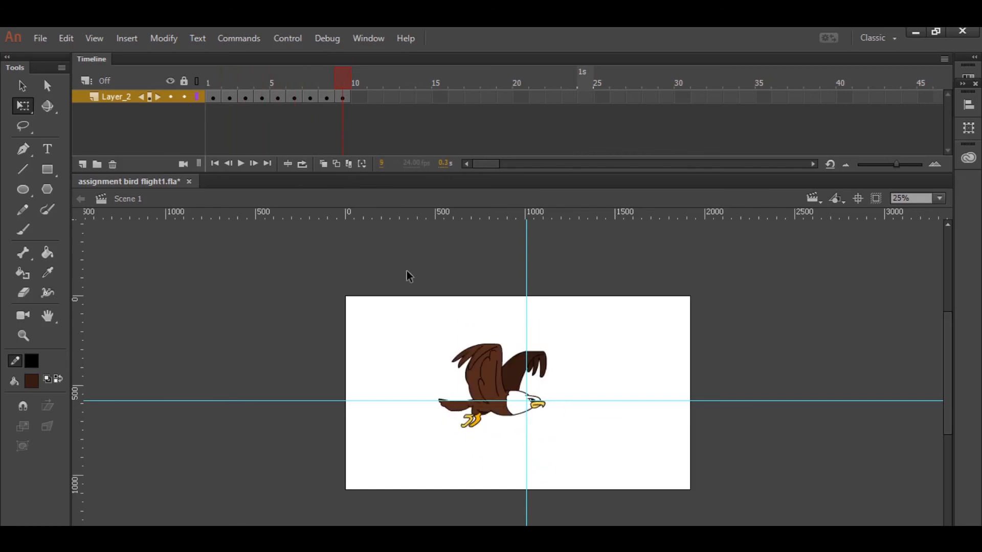
Insert one extra frame after each of the nine keyframes so every pose holds for two frames, ending the cycle at frame 18.
left_click(215, 97)
key("F5")
left_click(246, 98)
key("F5")
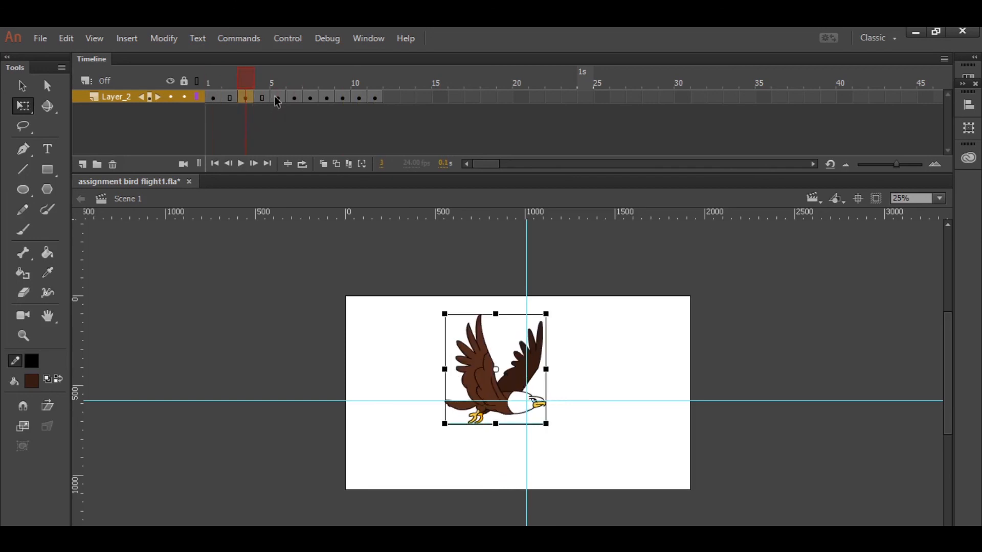
left_click(277, 98)
key("F5")
left_click(311, 98)
key("F5")
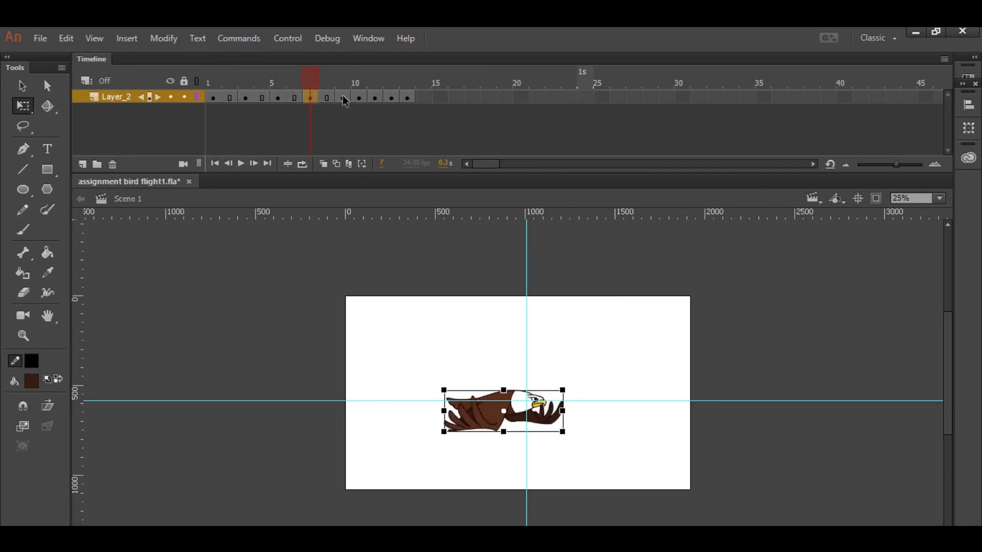
left_click(343, 97)
key("F5")
left_click(374, 97)
key("F5")
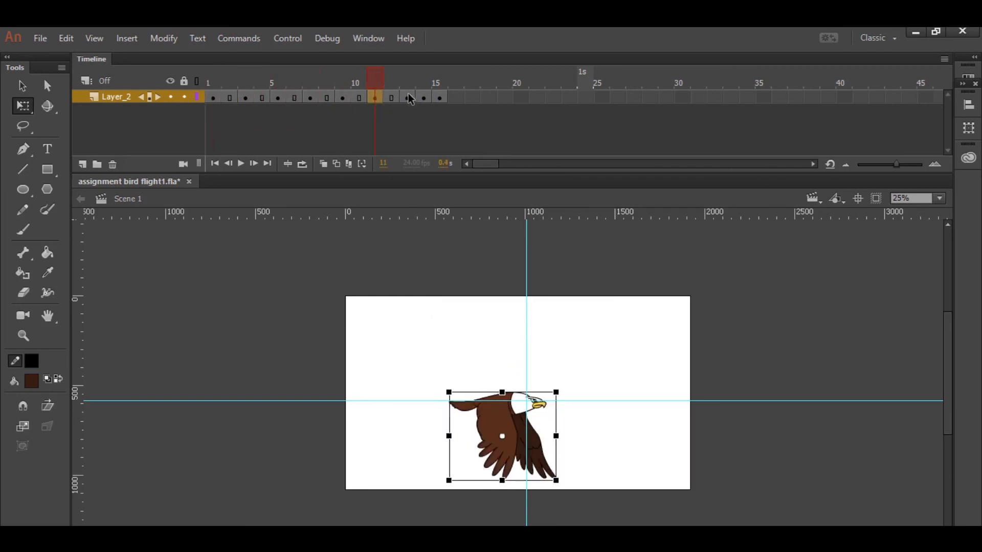
left_click(407, 98)
key("F5")
left_click(440, 98)
key("F5")
left_click(473, 98)
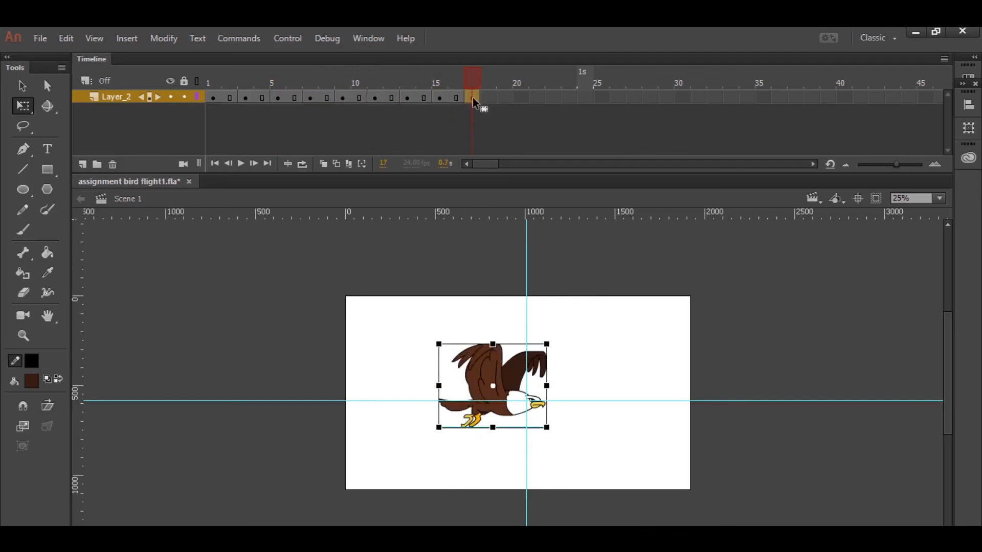
left_click(492, 99)
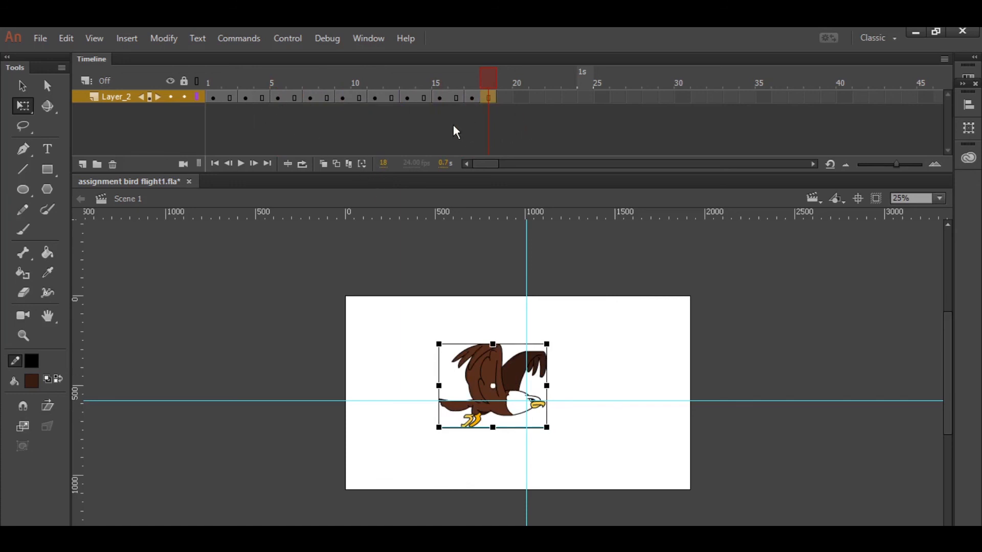
Preview the slowed 18-frame flight cycle as a test movie and close the preview.
left_click(474, 109)
key("ctrl+Return")
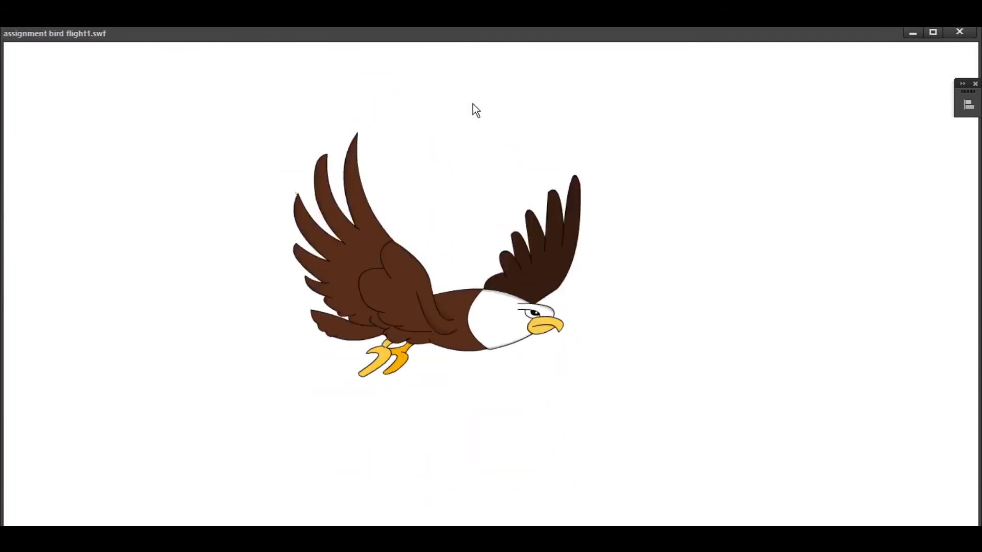
left_click(965, 35)
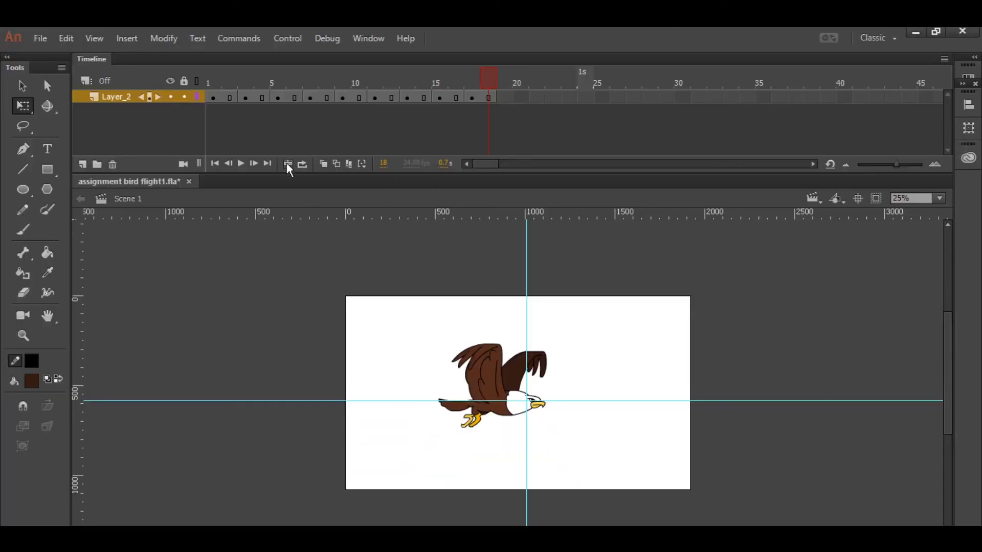
Play the flight cycle directly on the stage to check the wing motion.
left_click(240, 163)
left_click(240, 163)
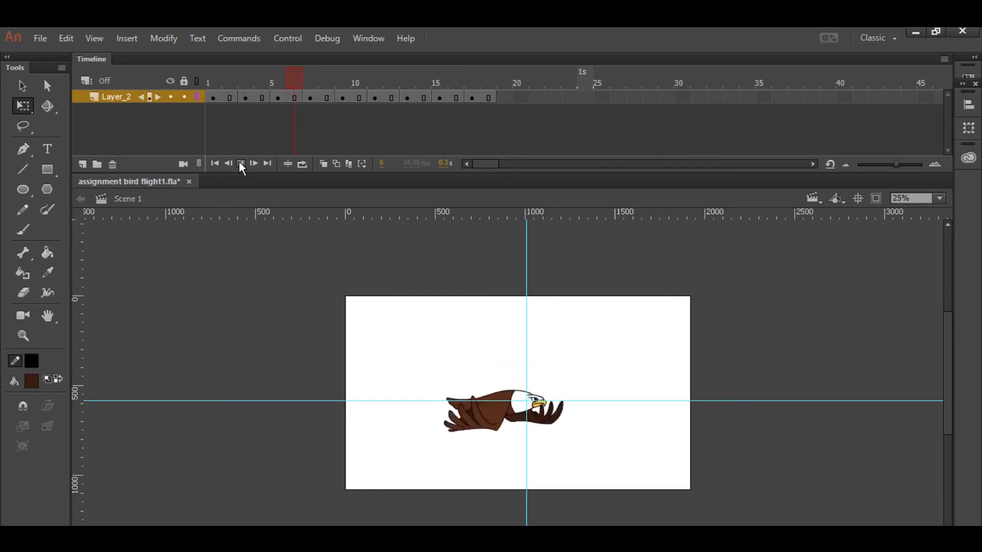
left_click(240, 163)
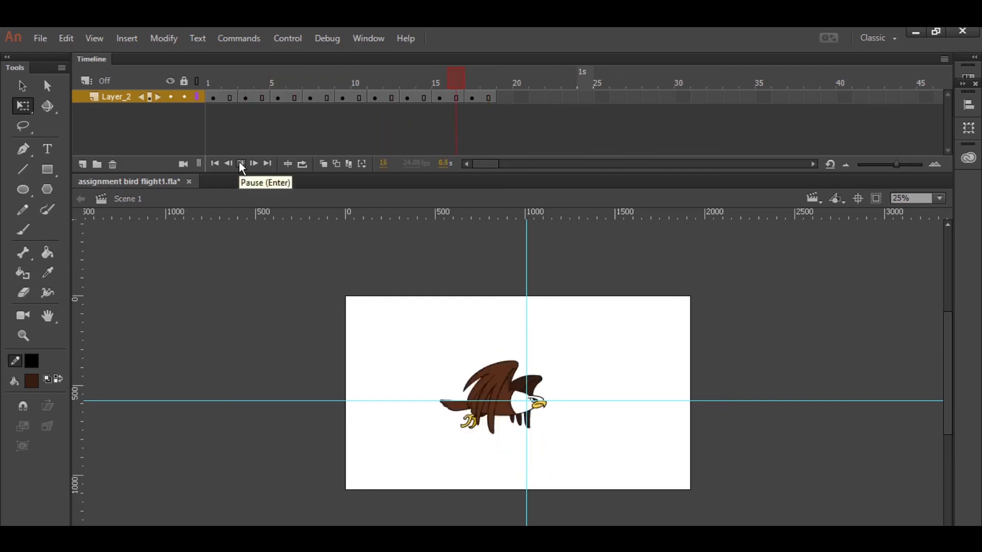